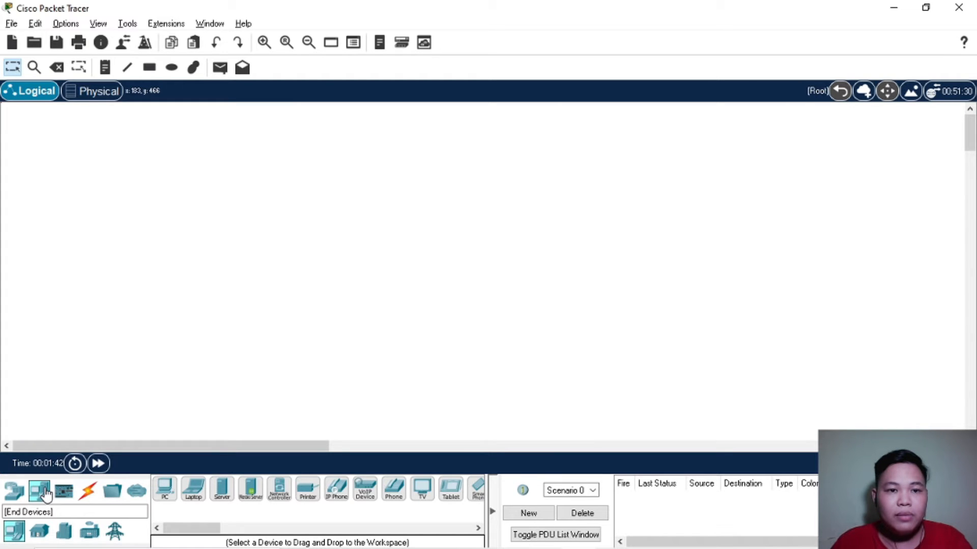
Place four PCs one below another in a vertical column on the workspace.
click(168, 495)
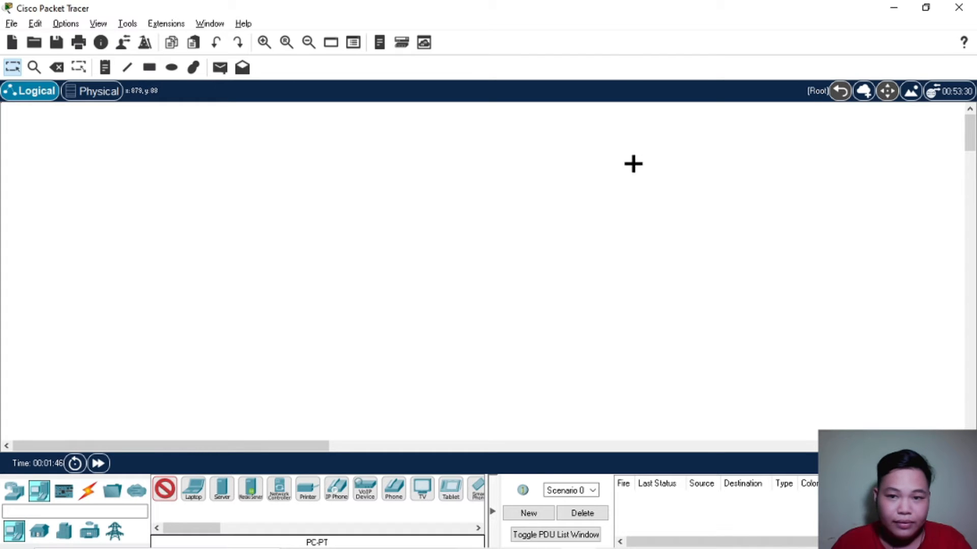
click(670, 148)
click(168, 496)
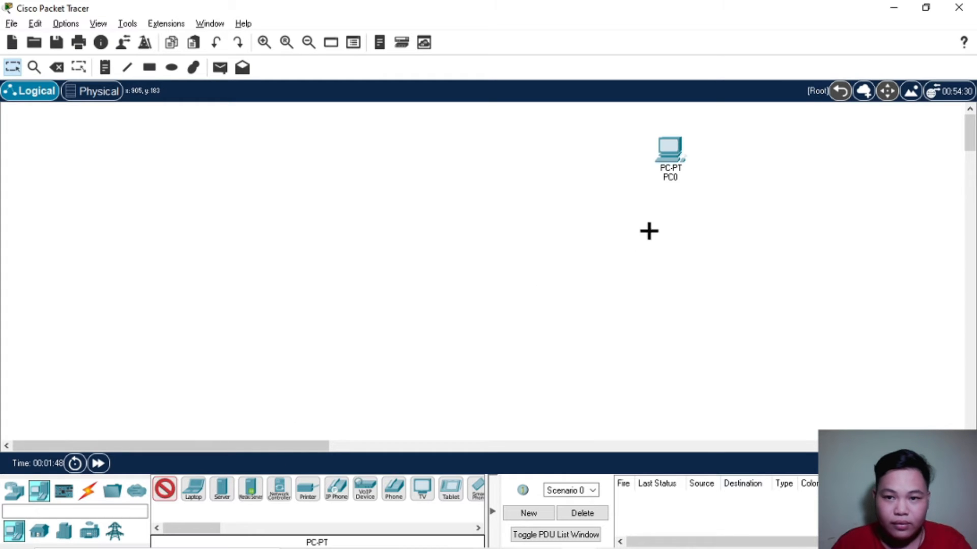
click(671, 217)
click(164, 491)
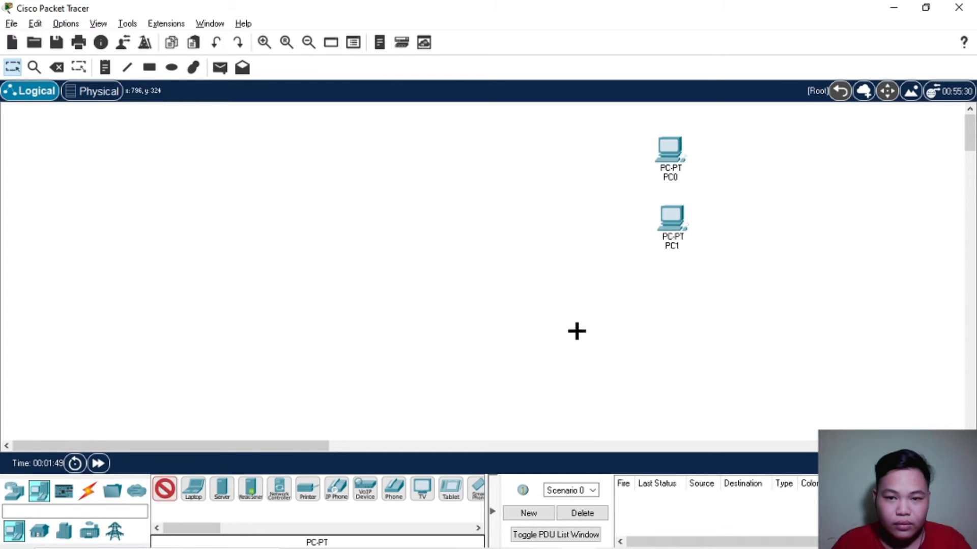
click(677, 291)
click(165, 489)
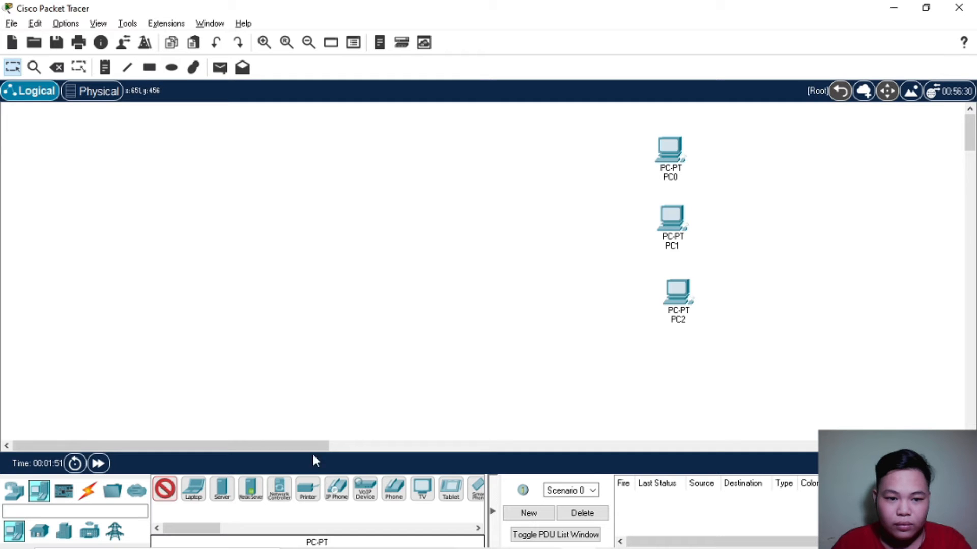
click(679, 370)
Rename the topmost PC "Kelas B Awal" and the PC below it "Kelas B Akhir".
click(671, 178)
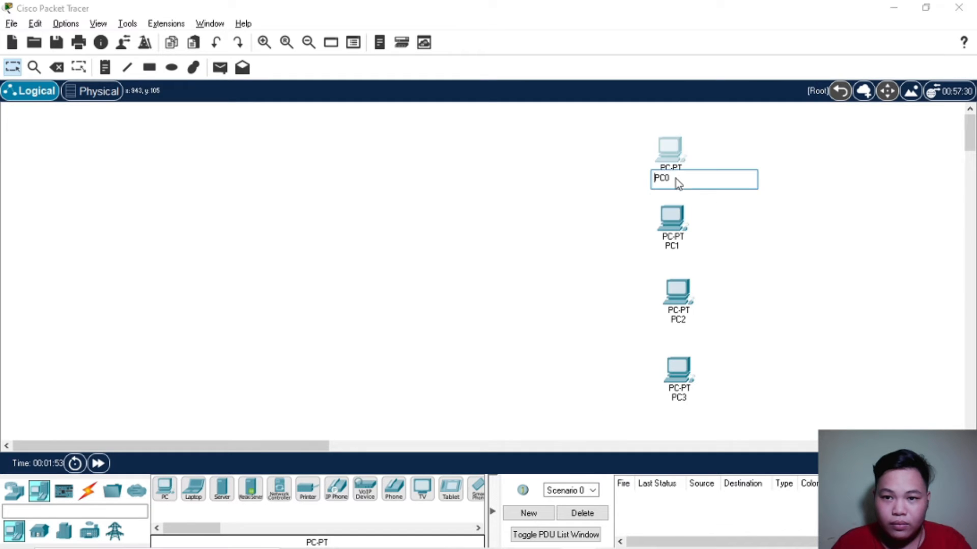
key(BackSpace)
key(BackSpace)
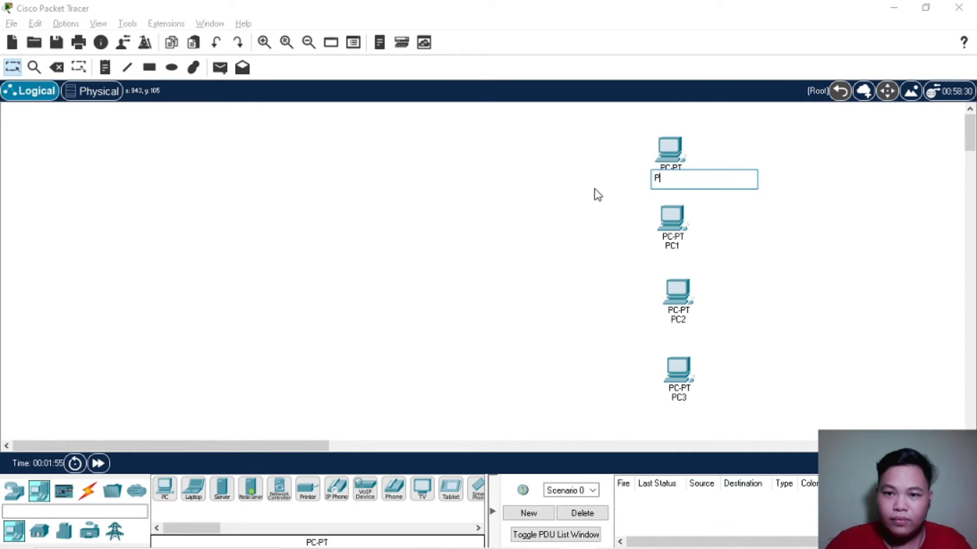
text(Kelas B Awa)
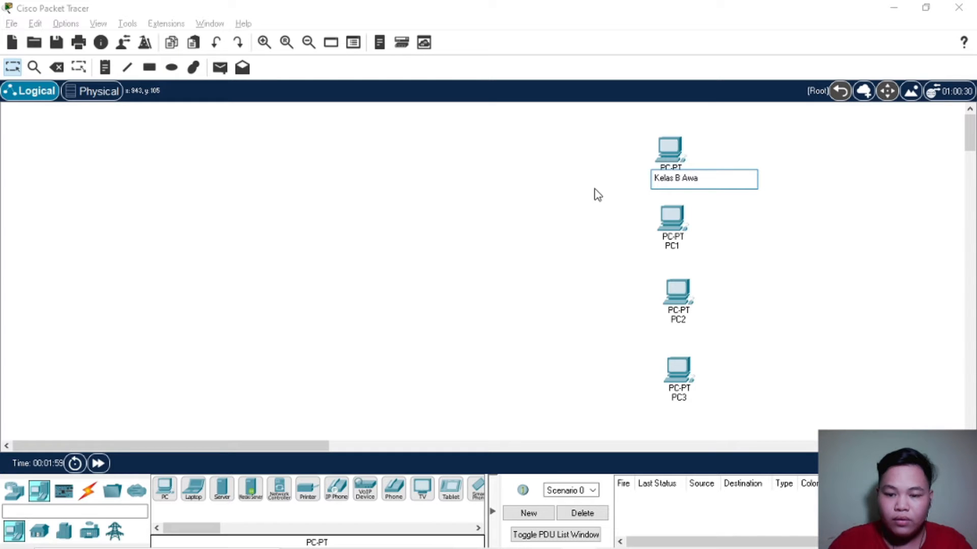
text(l)
click(672, 246)
drag(684, 246, 645, 251)
text(Kelas)
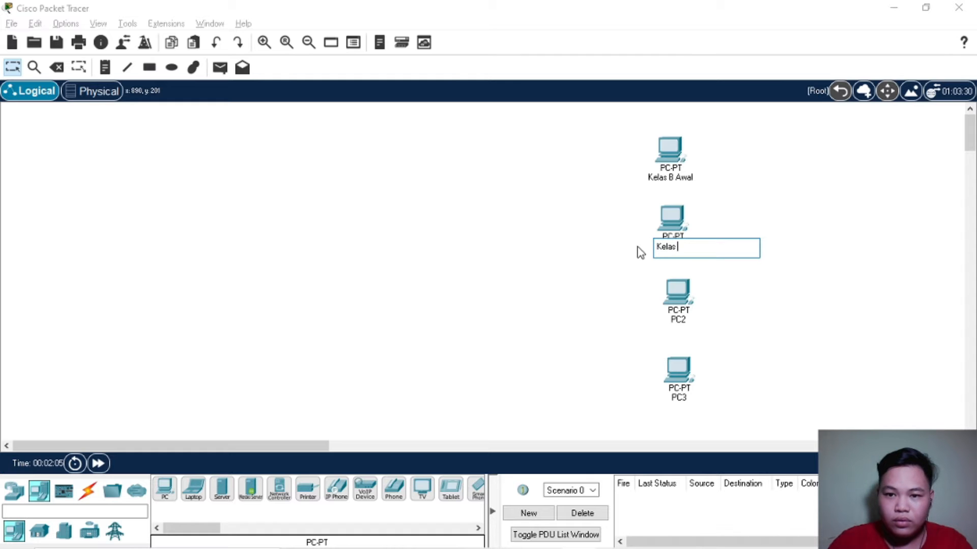
text( B Akhir)
Rename the third PC "Kleas C Awal" and the bottom PC "Kelas C Akhir".
click(682, 316)
drag(684, 321, 656, 326)
text(Kleas C Awal)
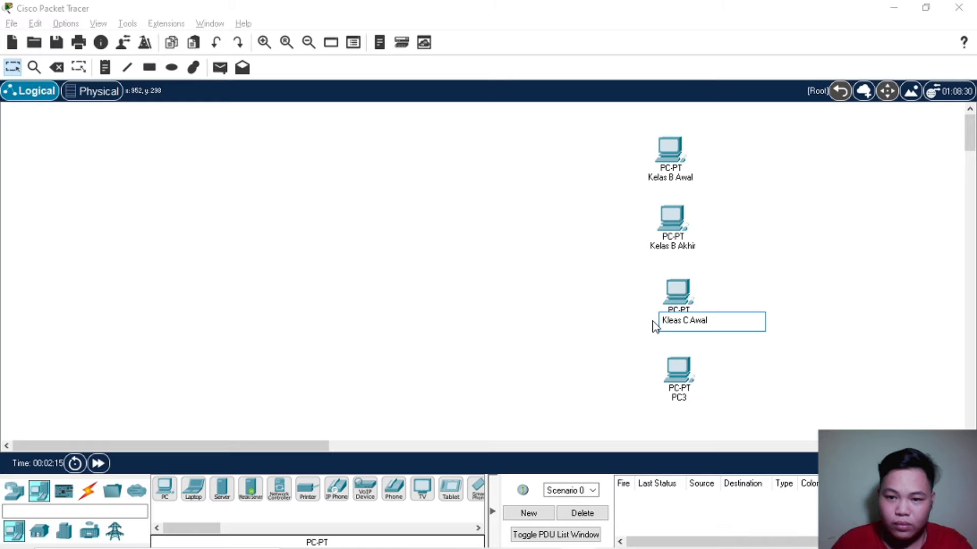
click(680, 396)
drag(684, 399, 633, 402)
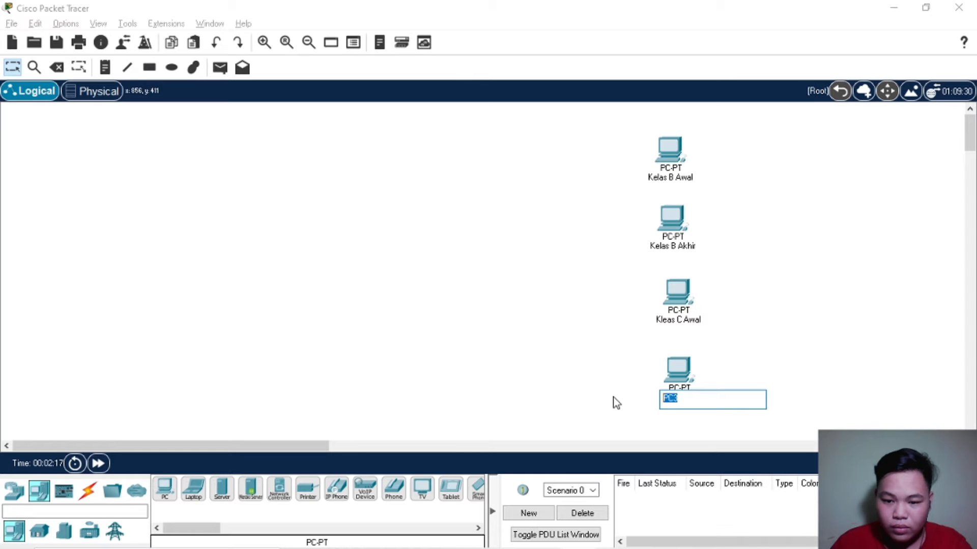
text(Kelas C Ak)
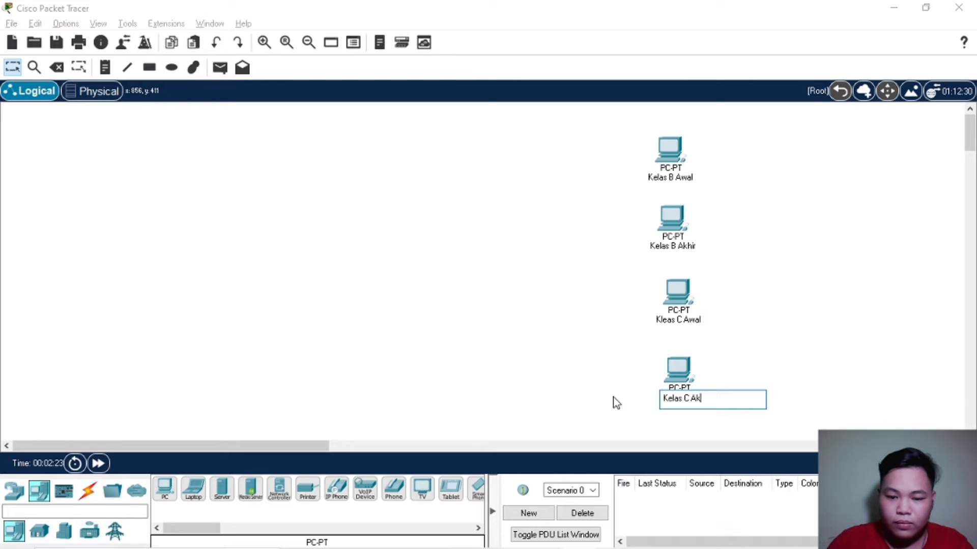
text(hir)
key(Return)
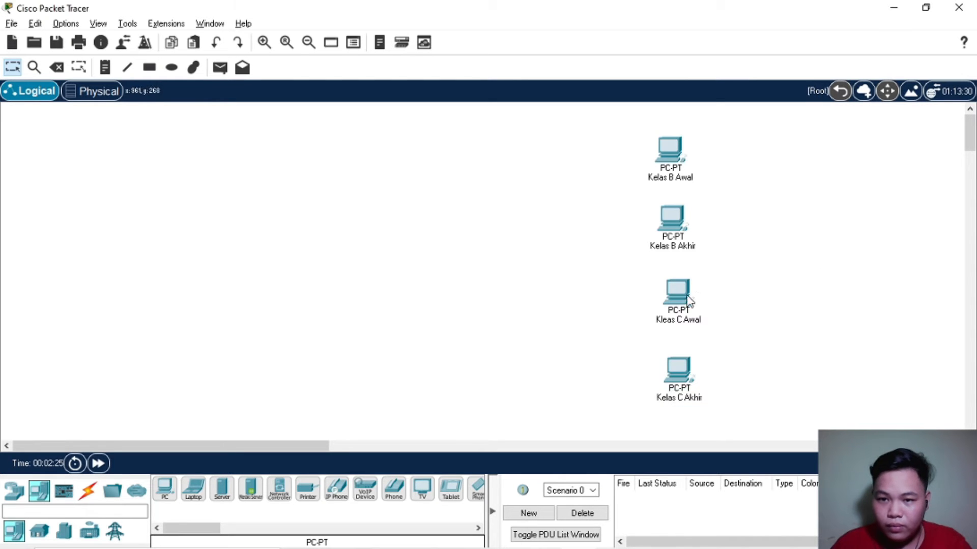
Align the two Class C PCs vertically with the two Class B PCs above them.
drag(672, 296, 664, 295)
drag(680, 364, 680, 364)
drag(679, 364, 669, 364)
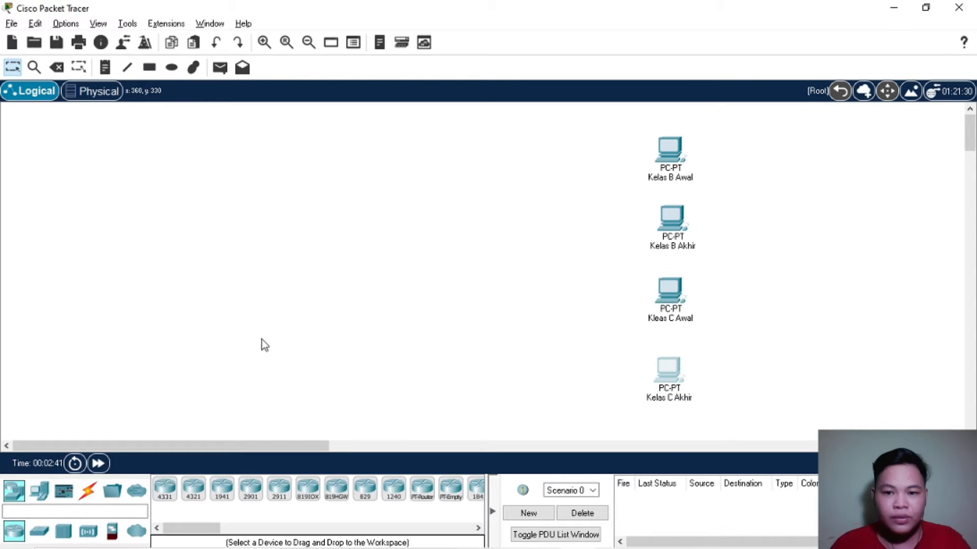
click(322, 310)
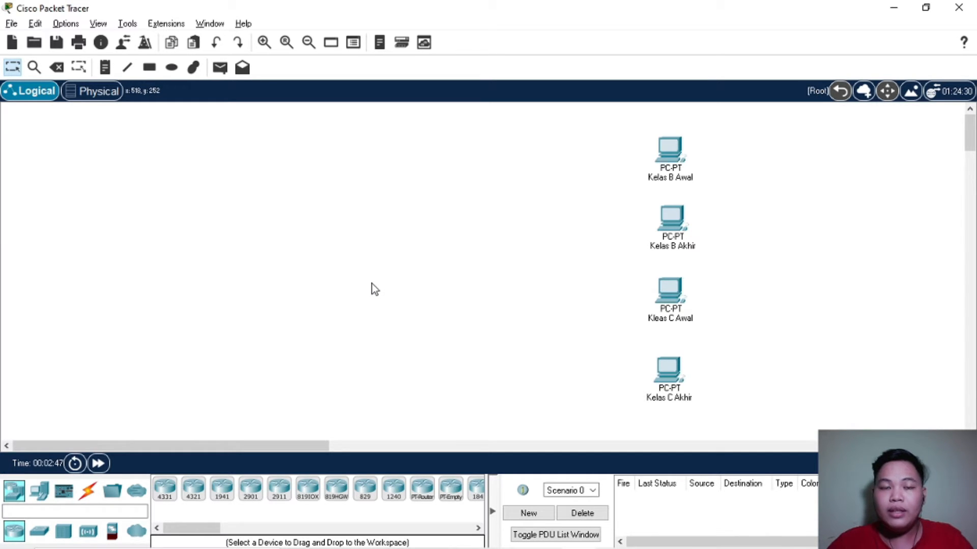
Add two 2950-24 switches and position them one above the other, closer to the PC column.
click(39, 535)
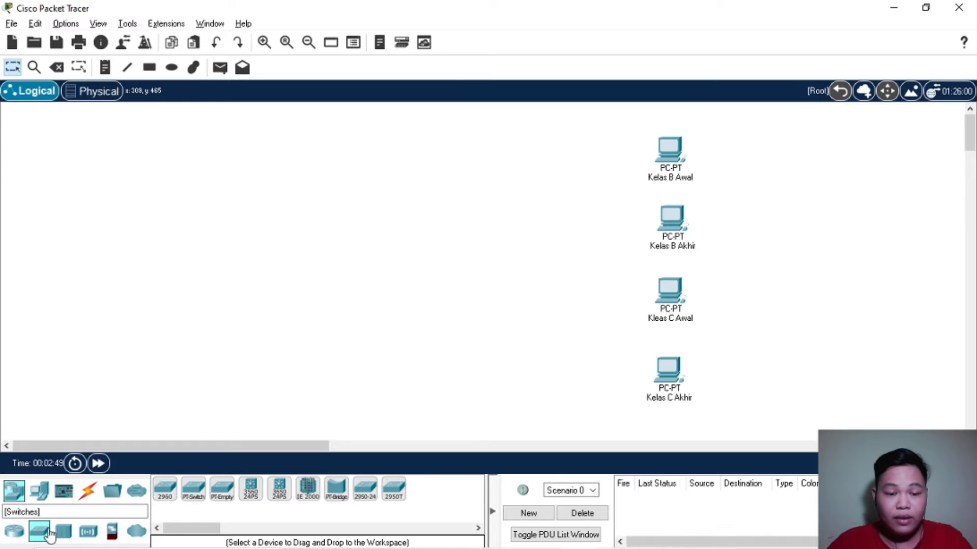
click(371, 490)
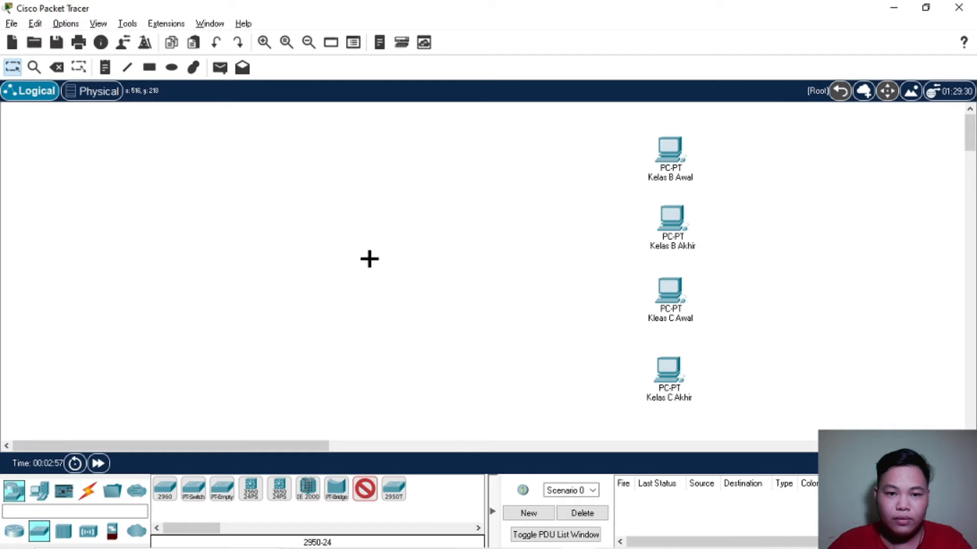
click(382, 260)
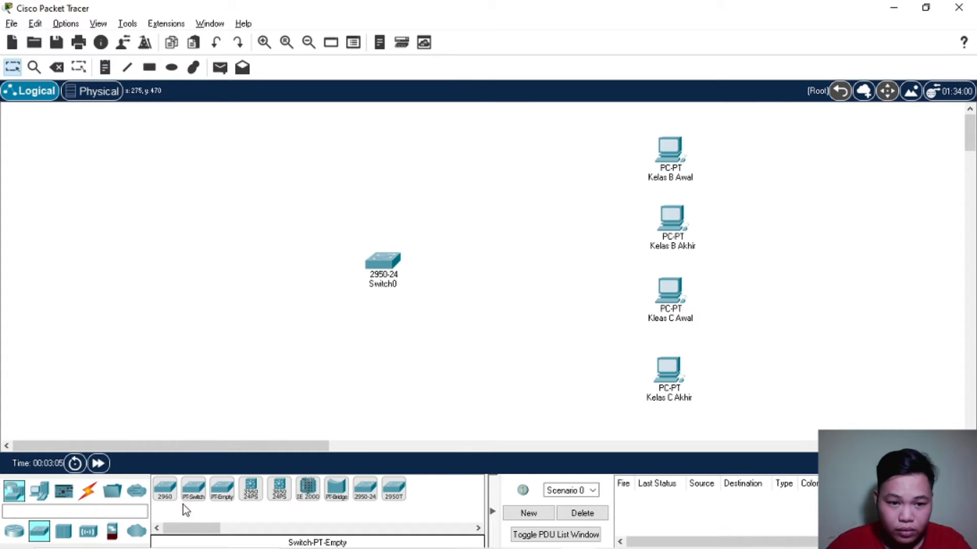
click(364, 491)
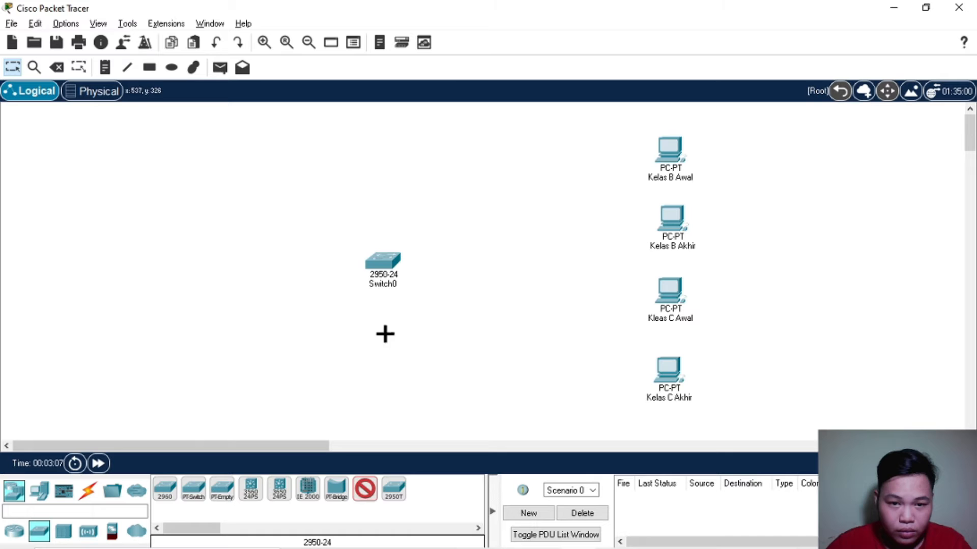
click(385, 334)
drag(384, 264, 473, 208)
drag(390, 330, 478, 324)
Rename the upper switch "IP Kelas B".
click(473, 225)
drag(489, 226, 436, 216)
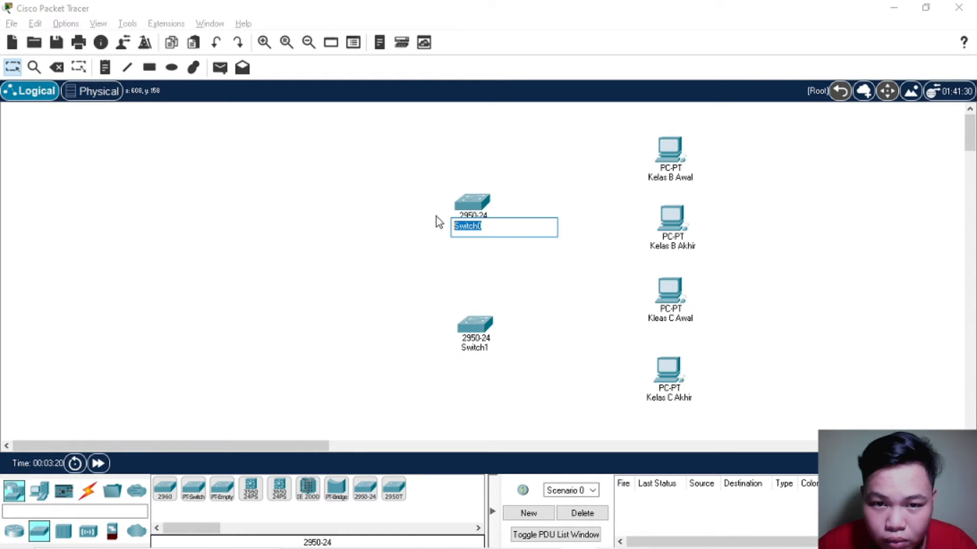
text(IP kel)
key(BackSpace)
key(BackSpace)
key(BackSpace)
text(Kelas B)
Rename the lower switch "IP Kelas C".
click(483, 350)
double_click(451, 349)
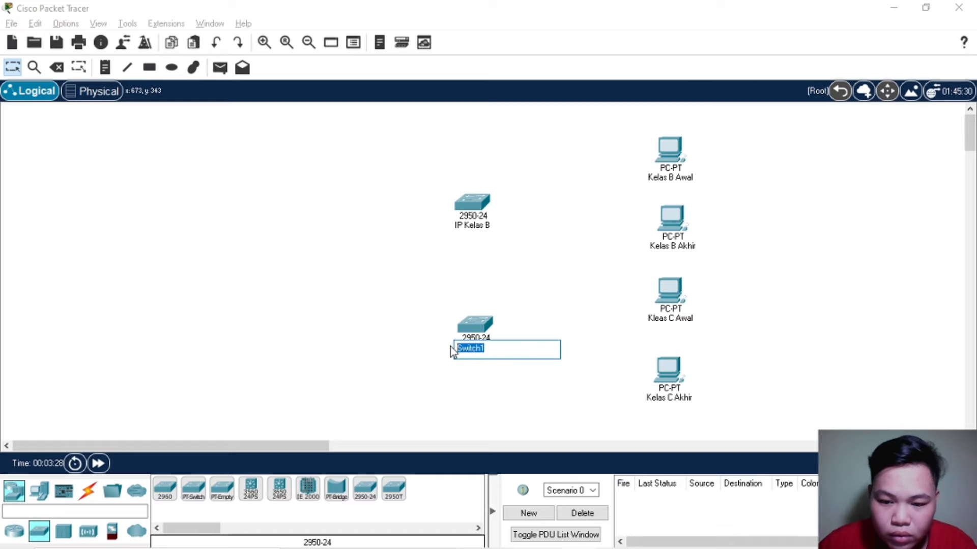
key(BackSpace)
text(IP Kelas C)
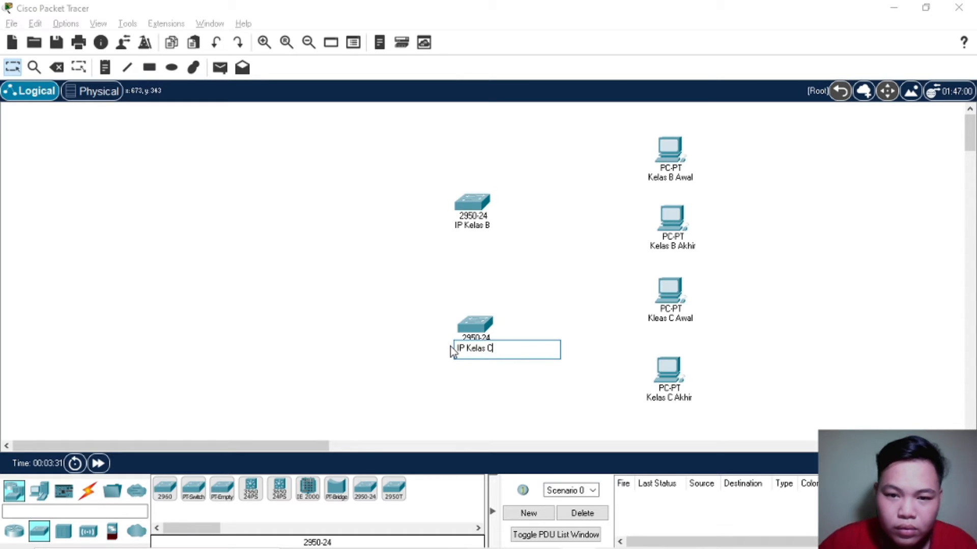
click(618, 262)
Shift the IP Kelas C and IP Kelas B switches slightly toward the PCs, keeping them aligned in one column.
drag(475, 325, 485, 316)
drag(467, 206, 472, 204)
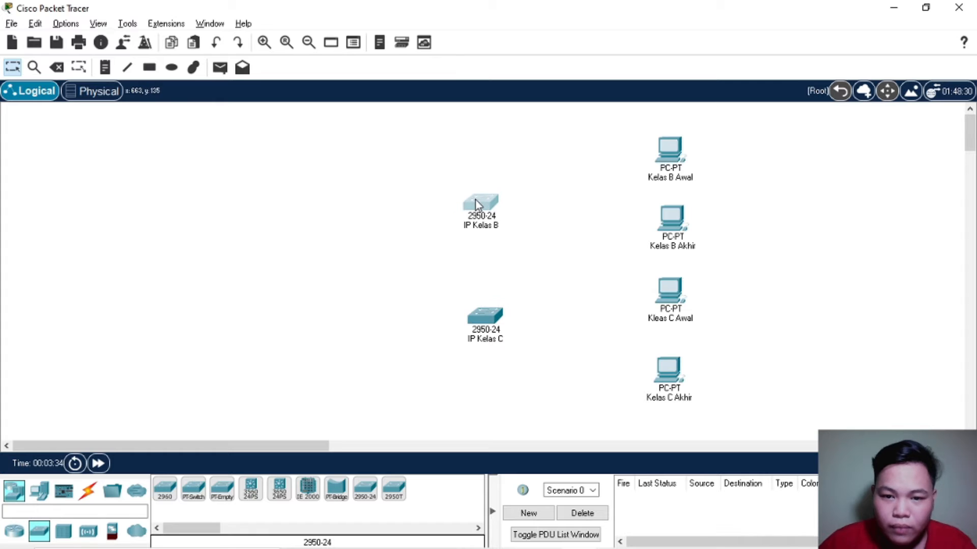
click(835, 209)
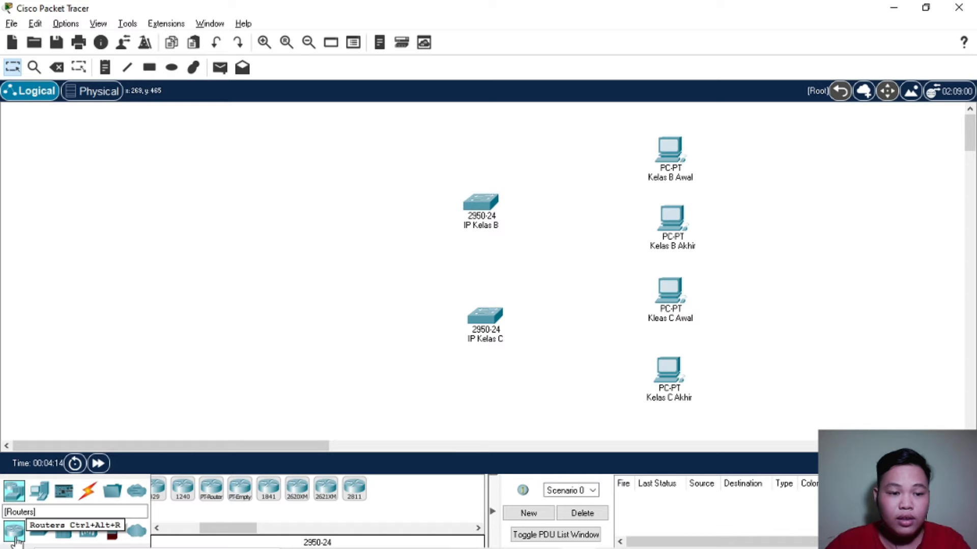
Add an 1841 router beside the switches, midway between their heights, and a DSL modem on the router's far side.
click(271, 492)
click(350, 275)
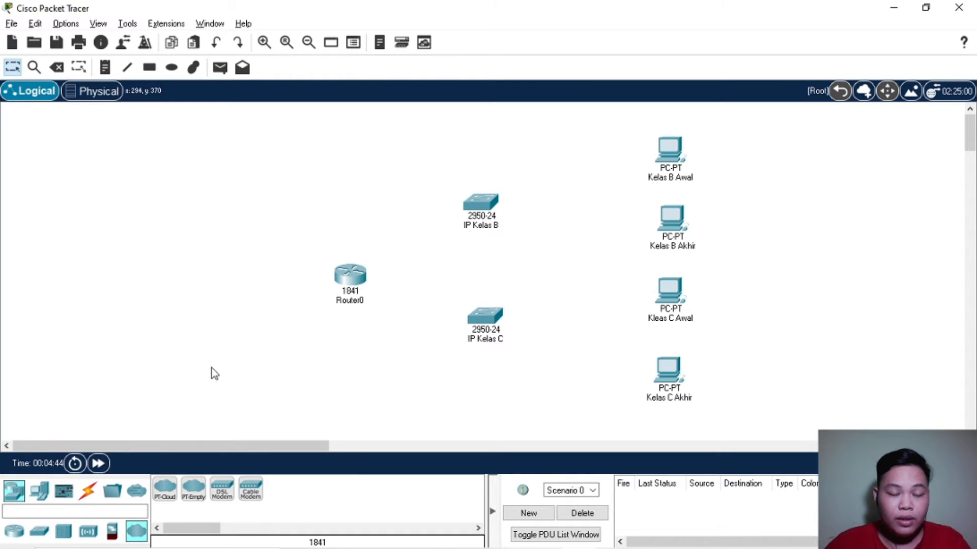
click(141, 537)
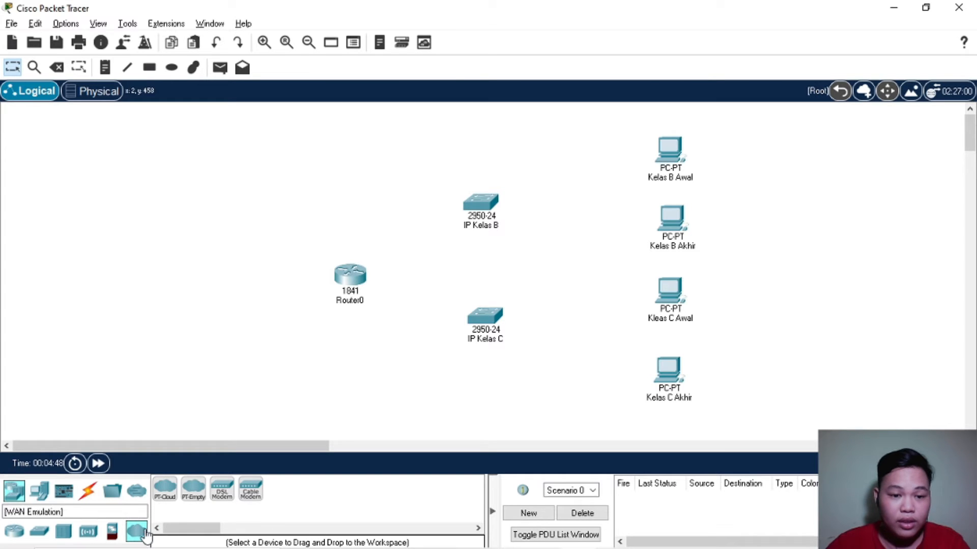
click(221, 499)
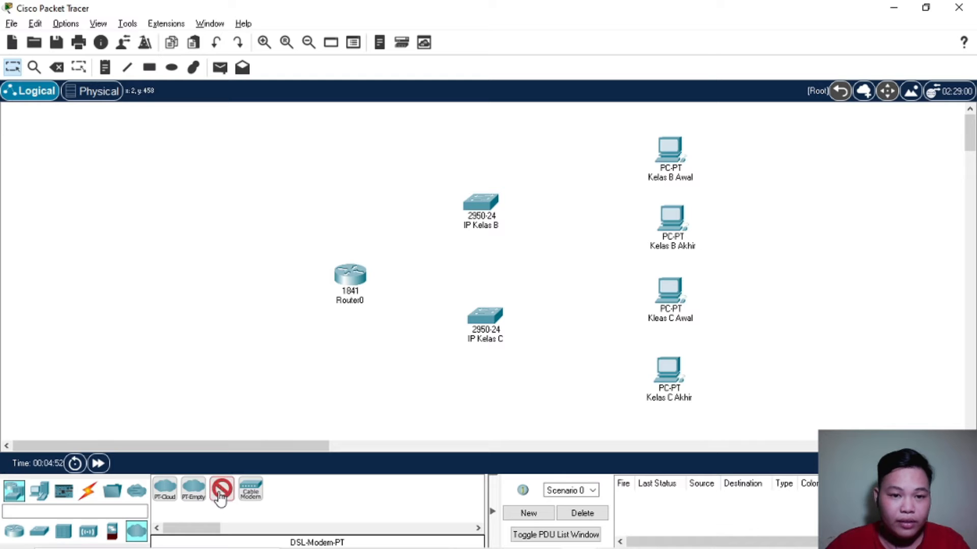
click(247, 274)
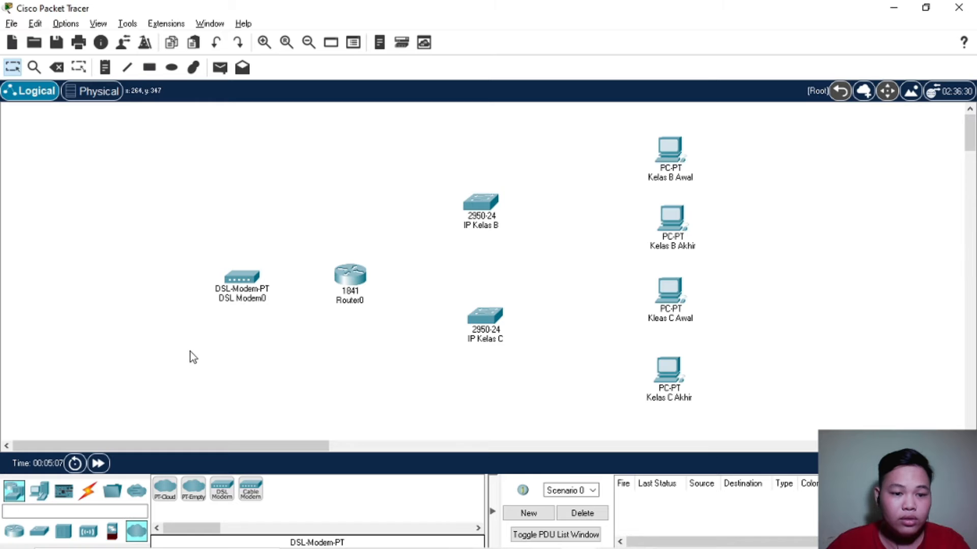
Add a PT-Cloud beside the DSL modem, on the side away from the router.
click(15, 491)
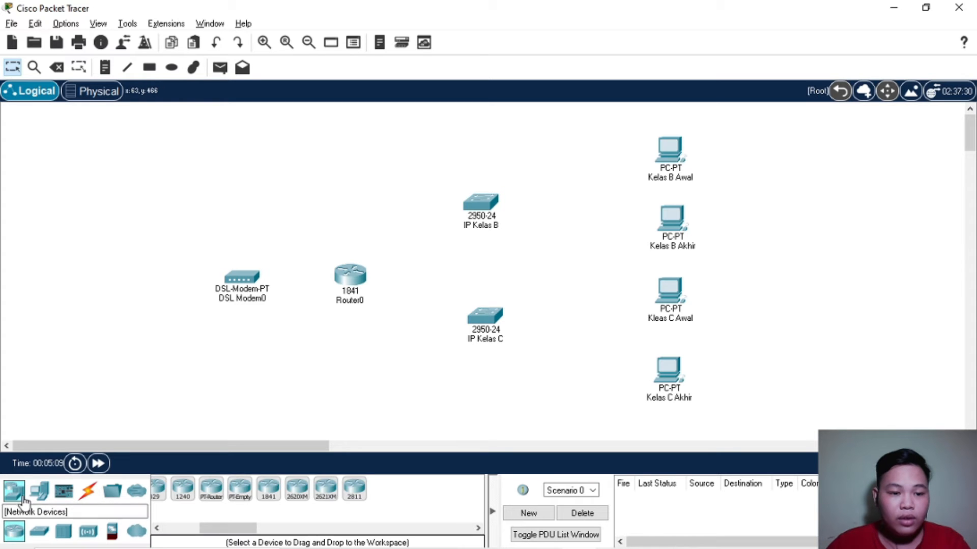
click(136, 532)
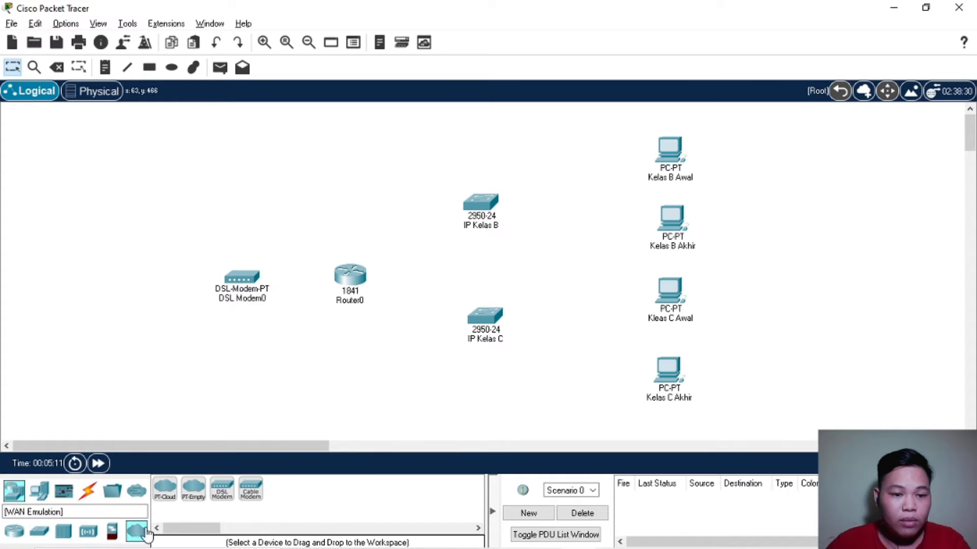
click(166, 492)
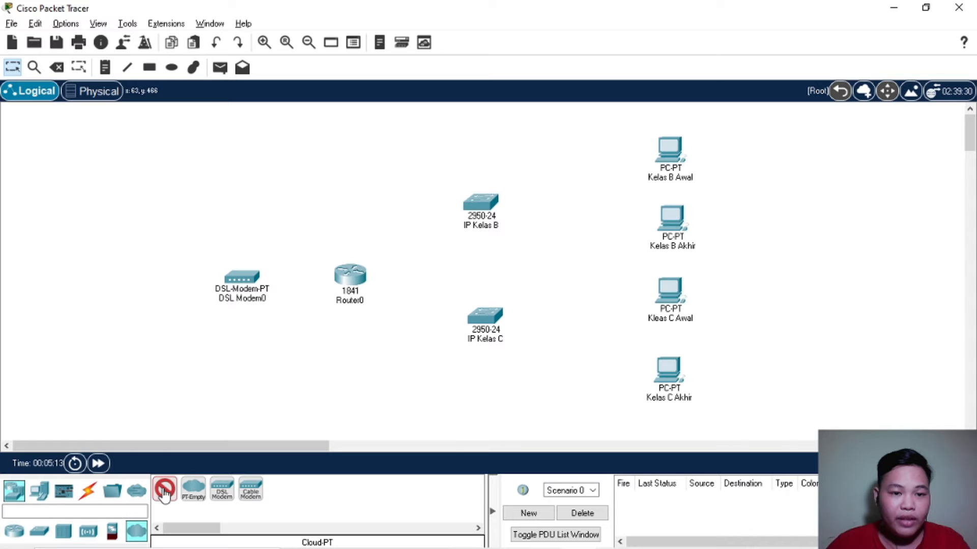
click(162, 282)
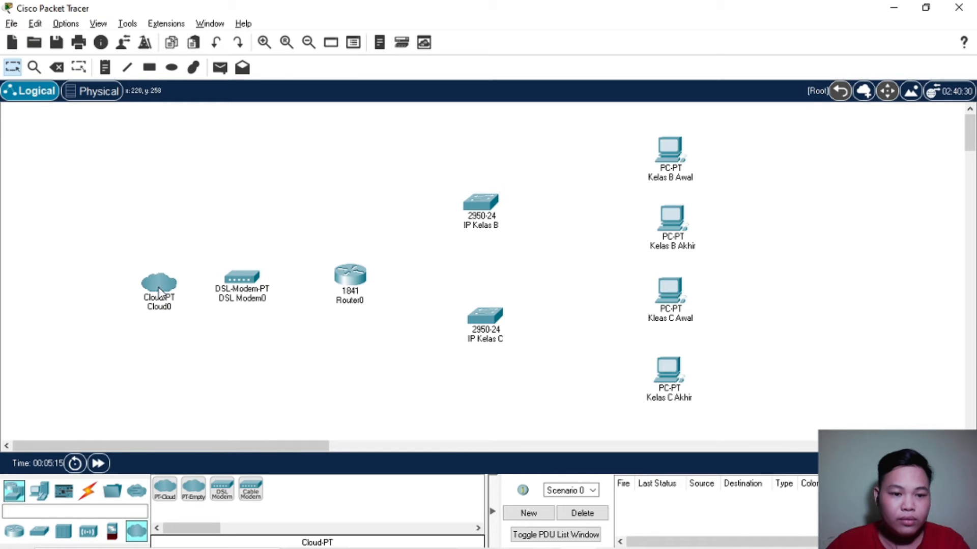
click(40, 494)
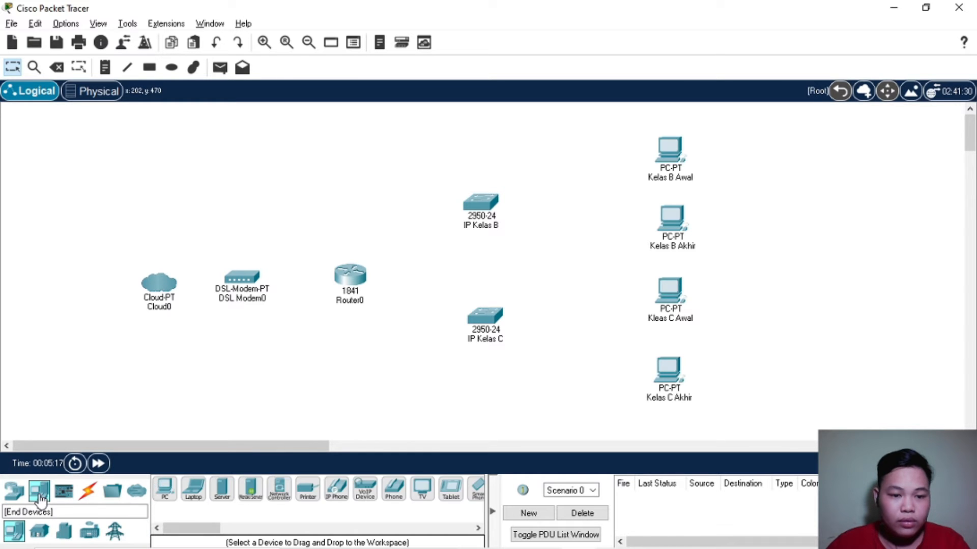
click(14, 491)
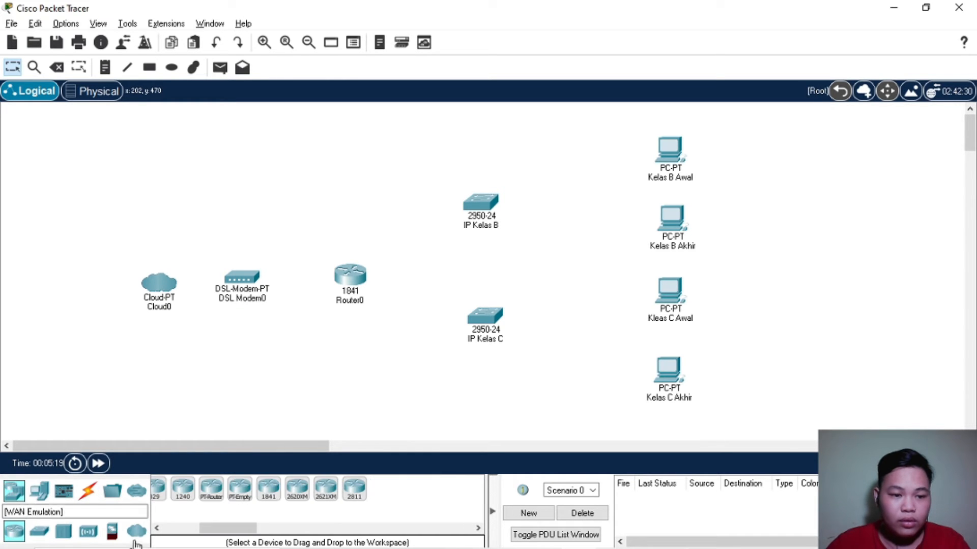
click(136, 532)
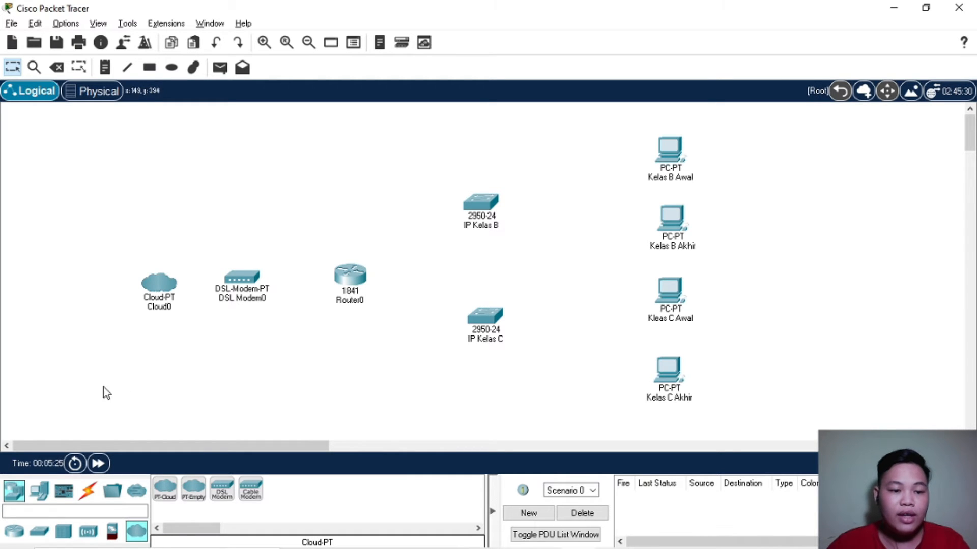
Add a Server-PT beside the cloud, on the side away from the DSL modem.
click(40, 494)
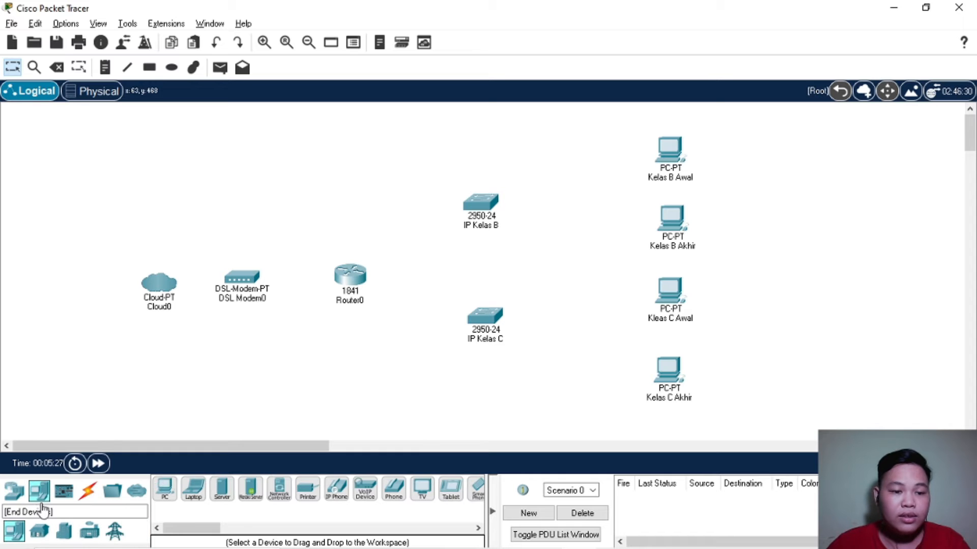
click(228, 496)
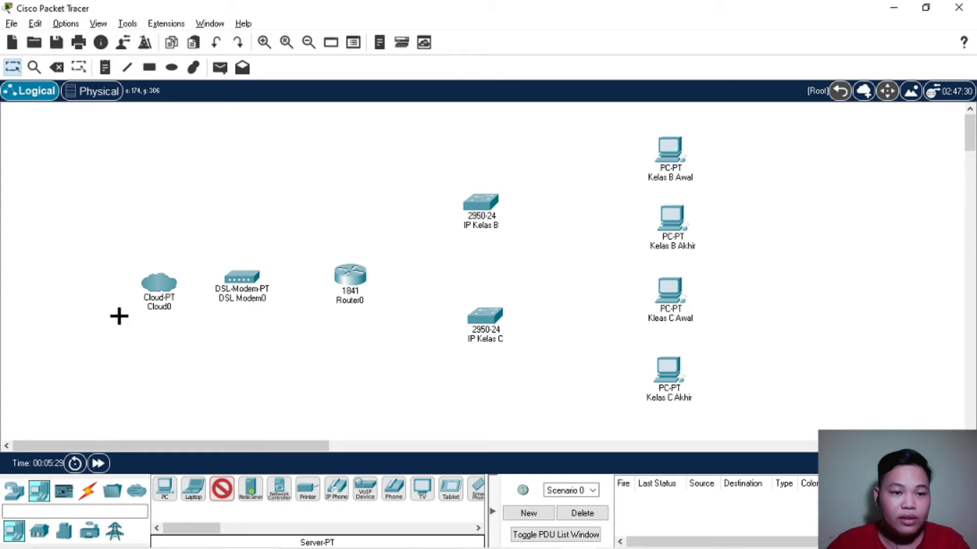
click(67, 283)
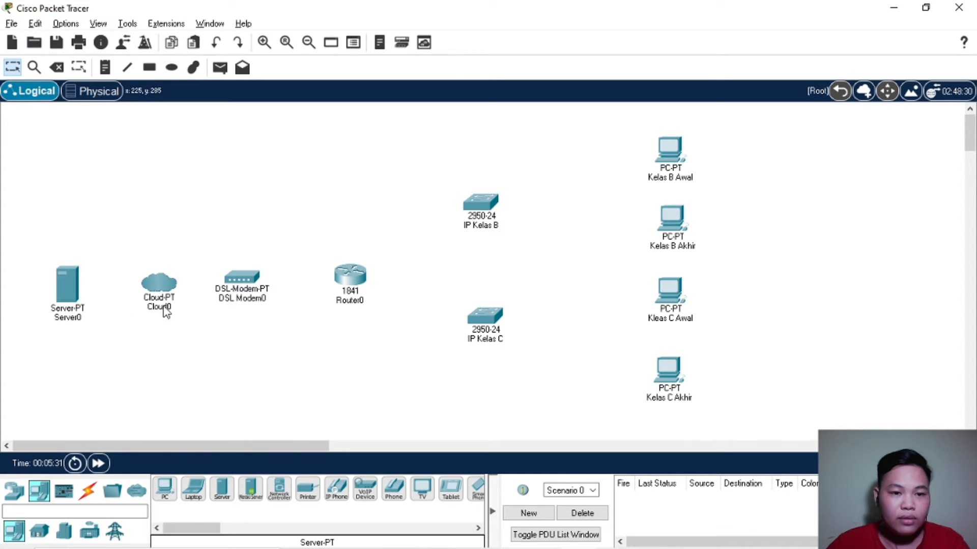
Space out the server, cloud, DSL modem and router more evenly along one row, moving the router and modem toward the switches.
drag(73, 284, 72, 279)
drag(164, 284, 162, 278)
drag(358, 275, 384, 277)
drag(249, 276, 286, 275)
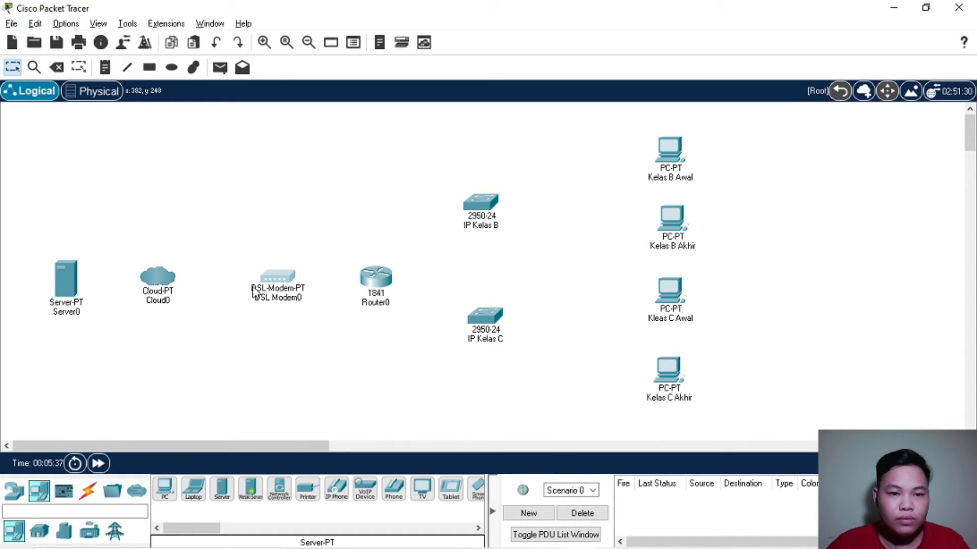
drag(154, 276, 171, 274)
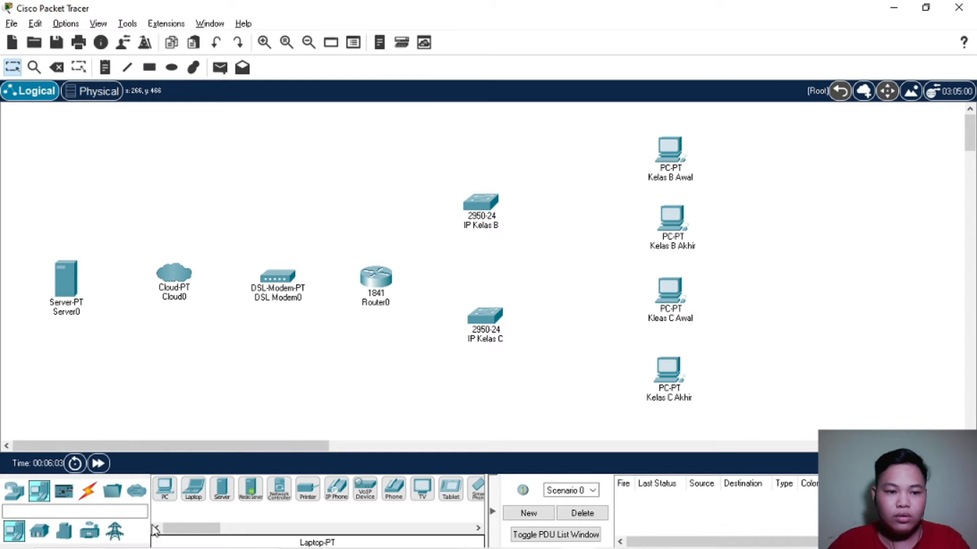
Connect the server to the cloud's Ethernet6 port with a copper straight-through cable.
click(88, 493)
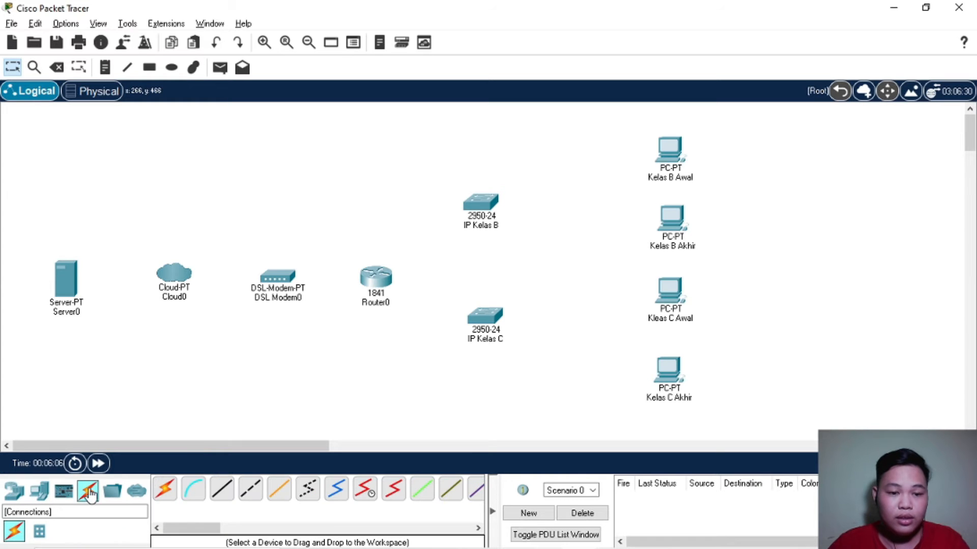
click(224, 491)
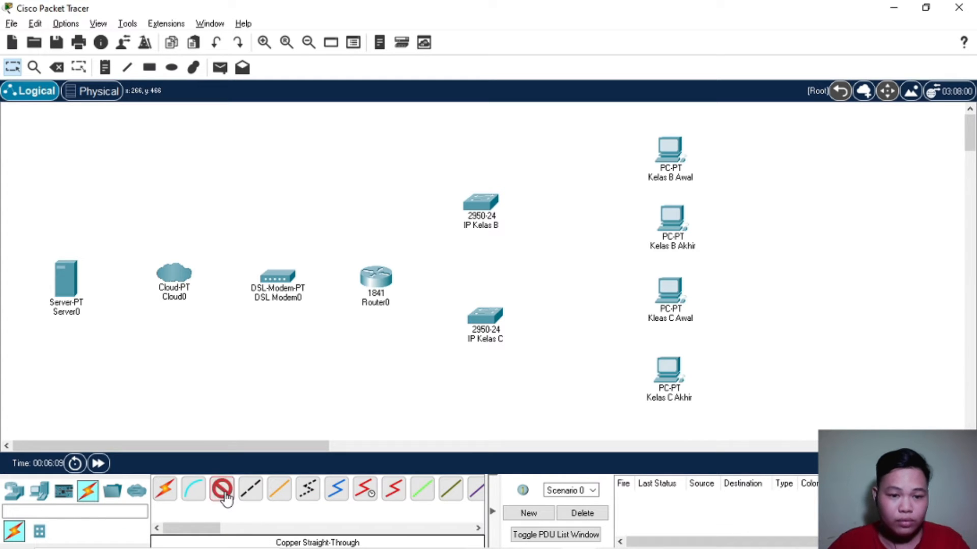
click(68, 275)
click(133, 287)
click(178, 277)
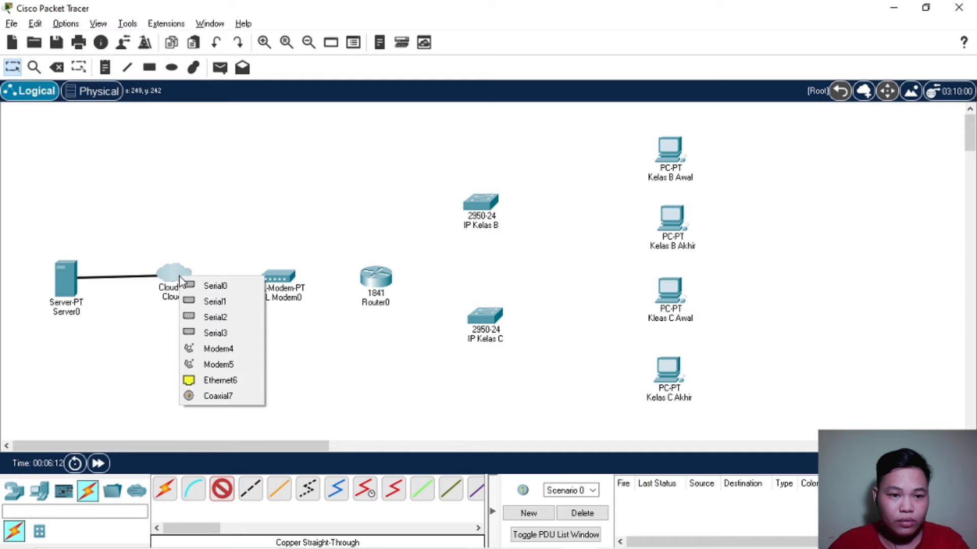
click(218, 380)
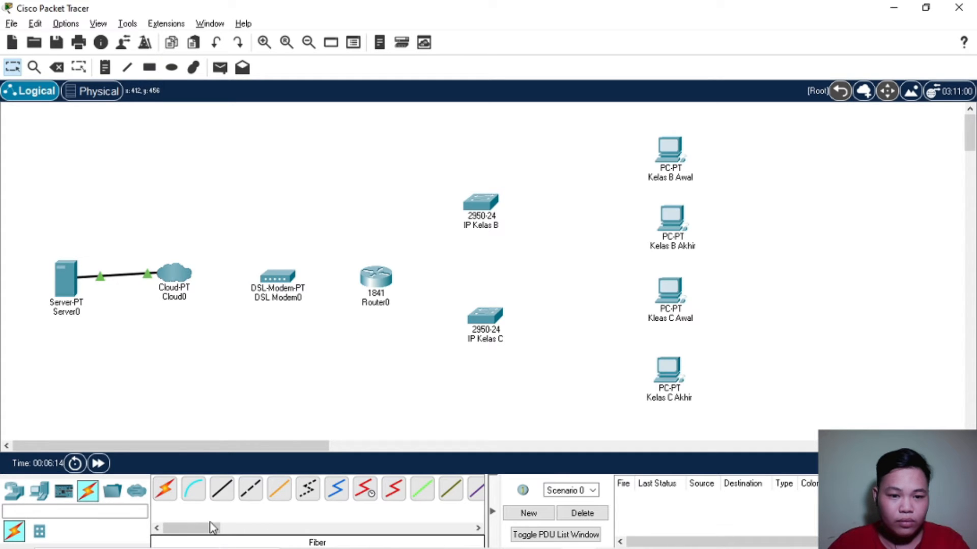
Connect Port 1 of the DSL modem to the router's FastEthernet0/0 with a copper straight-through cable.
click(222, 489)
click(286, 278)
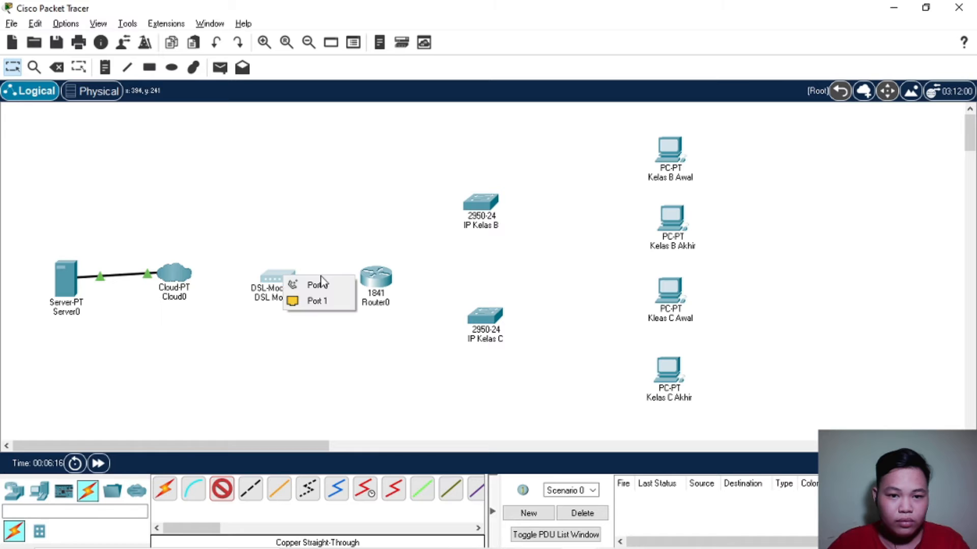
click(314, 301)
click(376, 280)
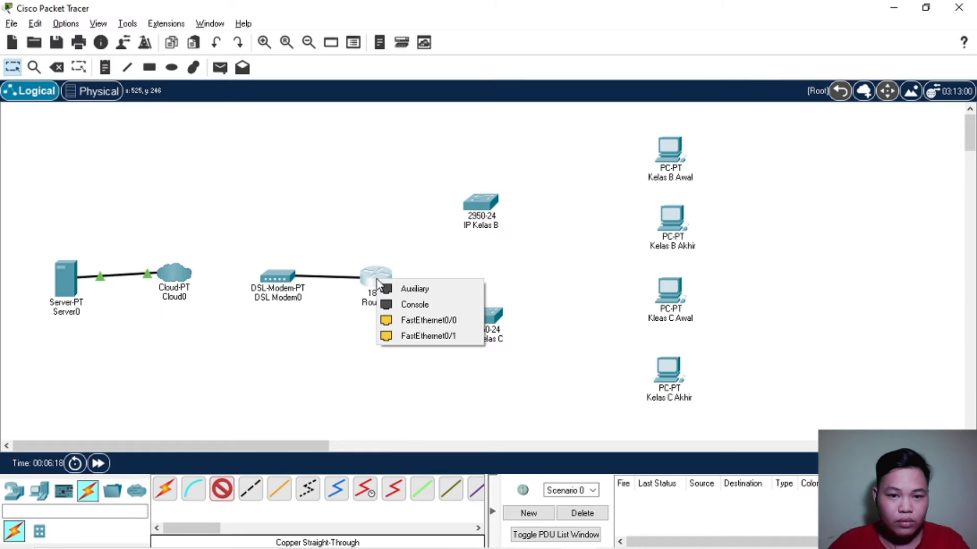
click(399, 320)
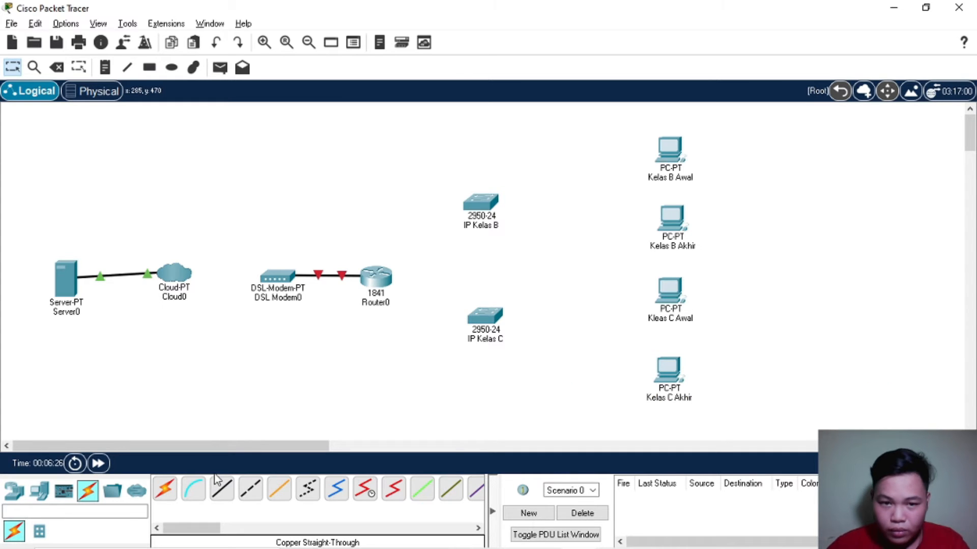
Connect the router's FastEthernet0/1 to FastEthernet0/1 on the IP Kelas B switch with a copper straight-through cable.
click(226, 490)
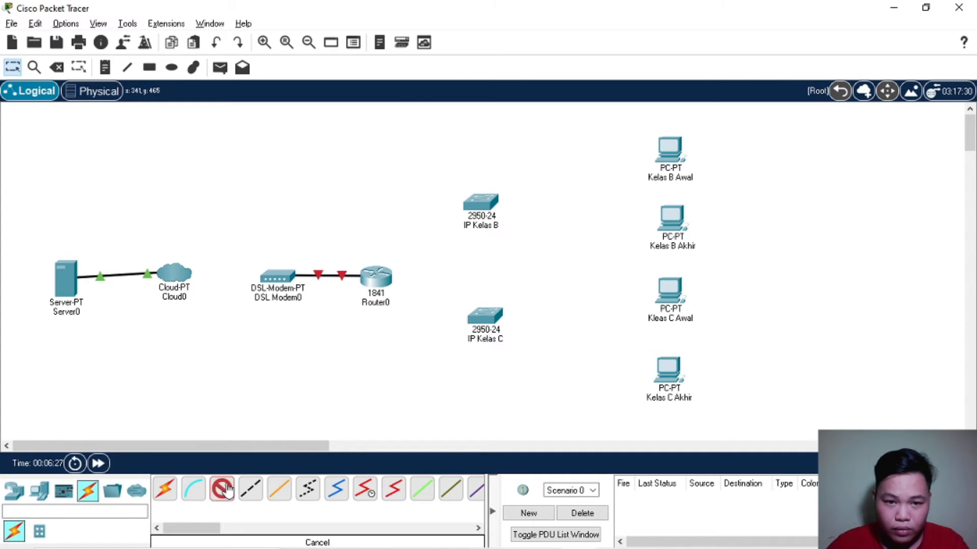
click(390, 277)
click(421, 317)
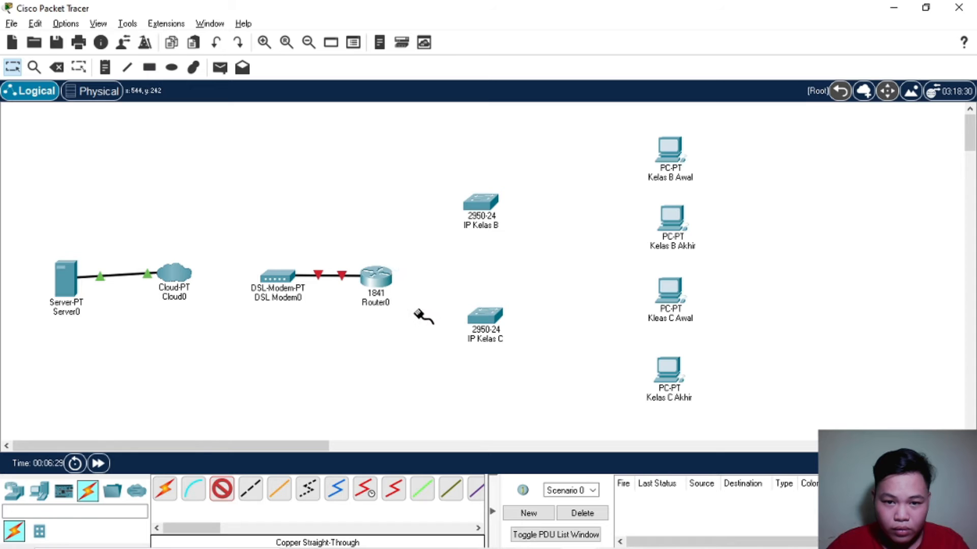
click(481, 203)
click(522, 37)
Cable FastEthernet0/2 on the IP Kelas B switch to FastEthernet0 on the Kelas B Awal PC with copper straight-through.
click(221, 489)
click(483, 203)
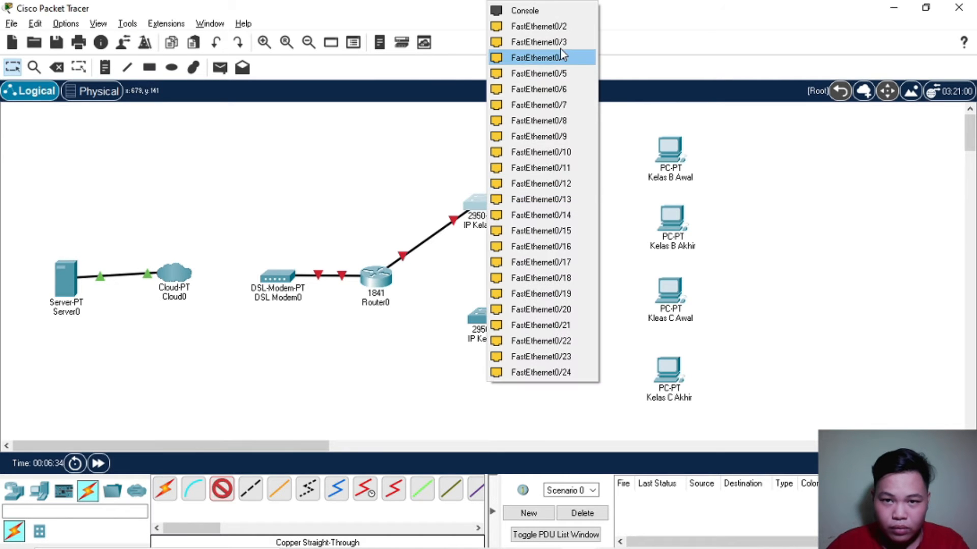
click(539, 26)
click(674, 152)
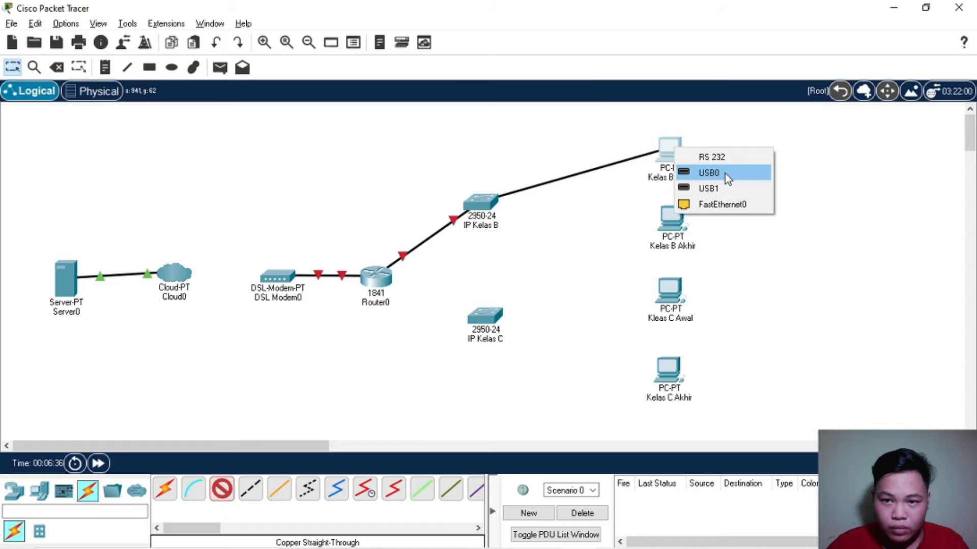
click(722, 204)
Cable FastEthernet0/3 on the IP Kelas B switch to FastEthernet0 on the Kelas B Akhir PC with copper straight-through.
click(221, 490)
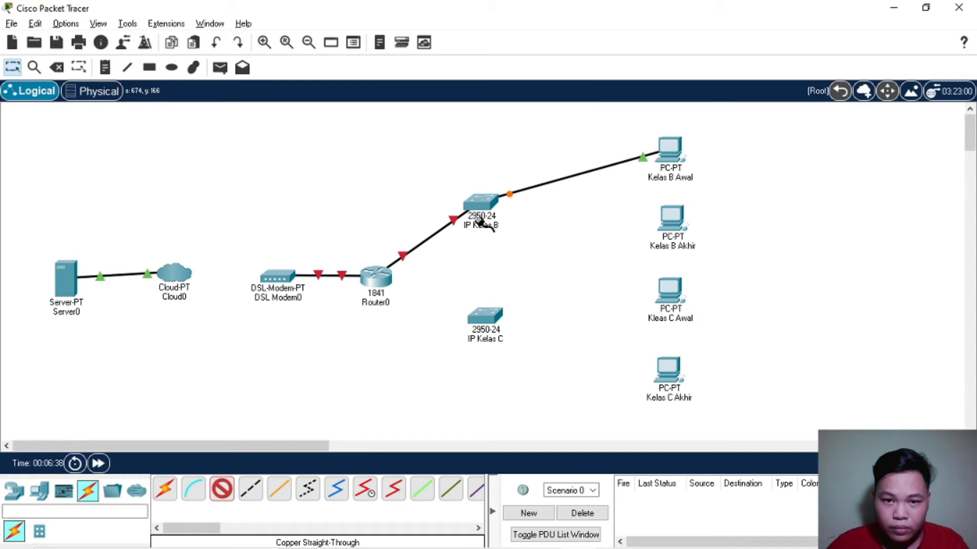
click(480, 203)
click(547, 31)
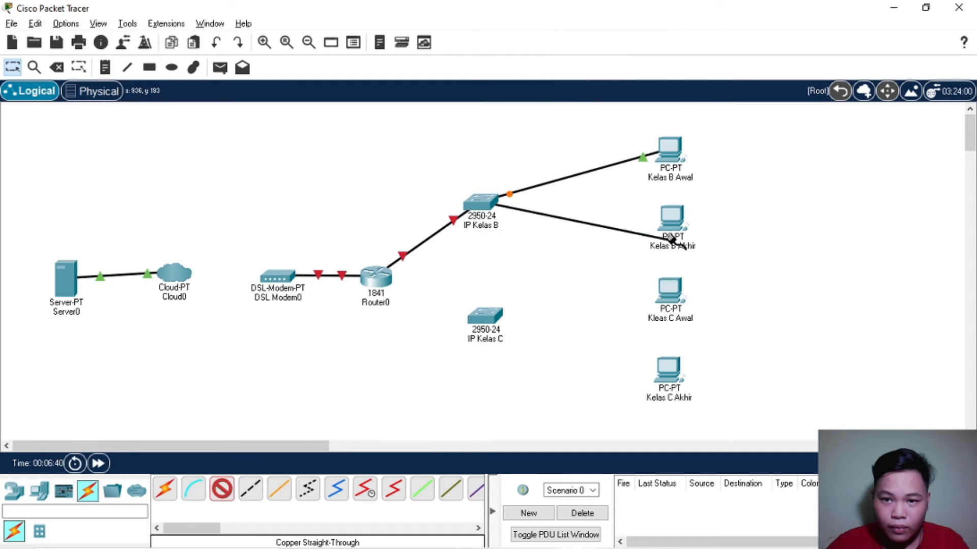
click(672, 222)
click(723, 280)
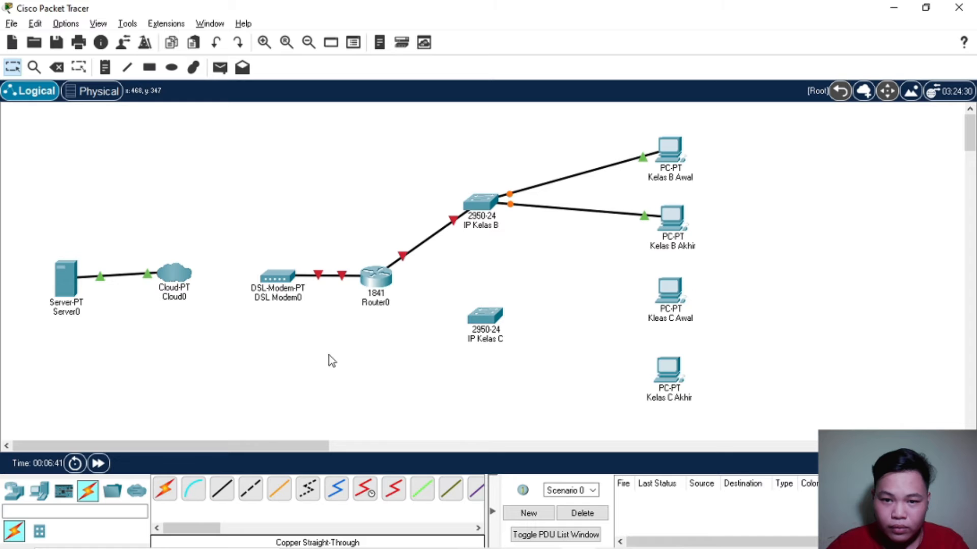
Cable FastEthernet0/1 on the IP Kelas C switch to FastEthernet0 on the Kleas C Awal PC with copper straight-through.
click(221, 490)
click(493, 319)
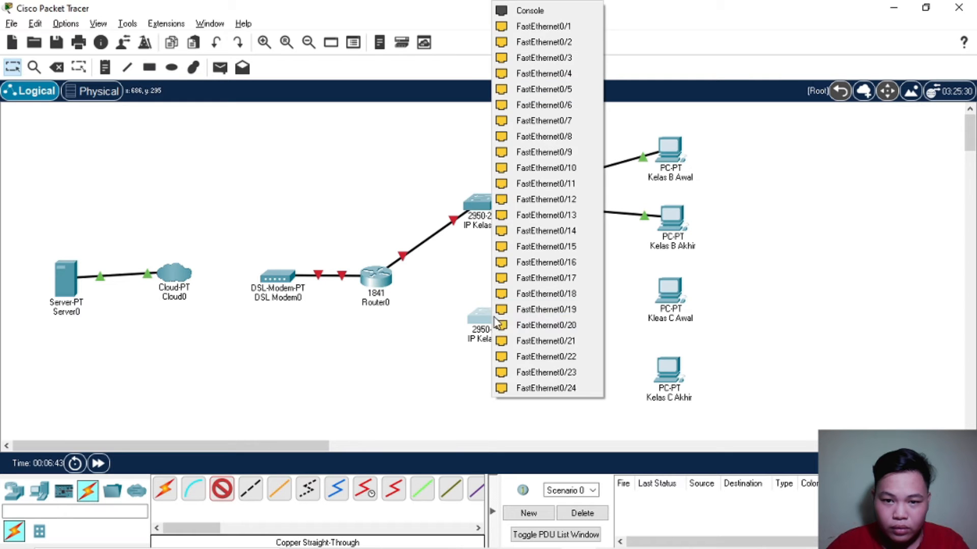
click(547, 26)
click(670, 294)
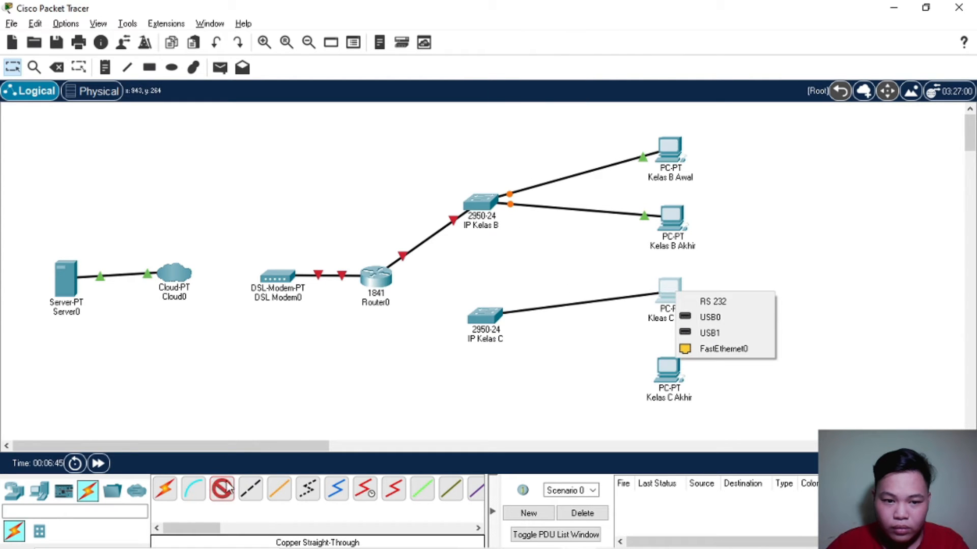
click(747, 349)
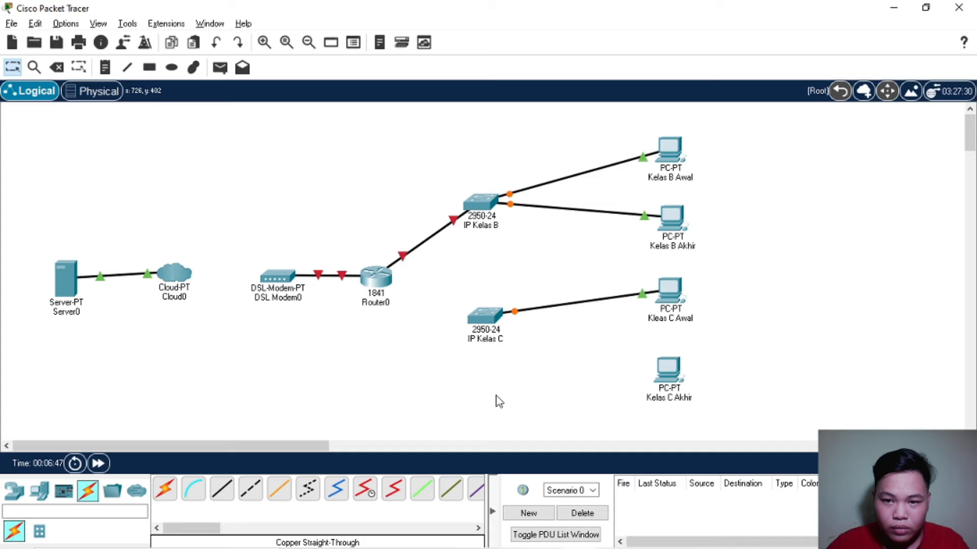
Cable FastEthernet0/2 on the IP Kelas C switch to FastEthernet0 on the Kelas C Akhir PC with copper straight-through.
click(219, 491)
click(486, 320)
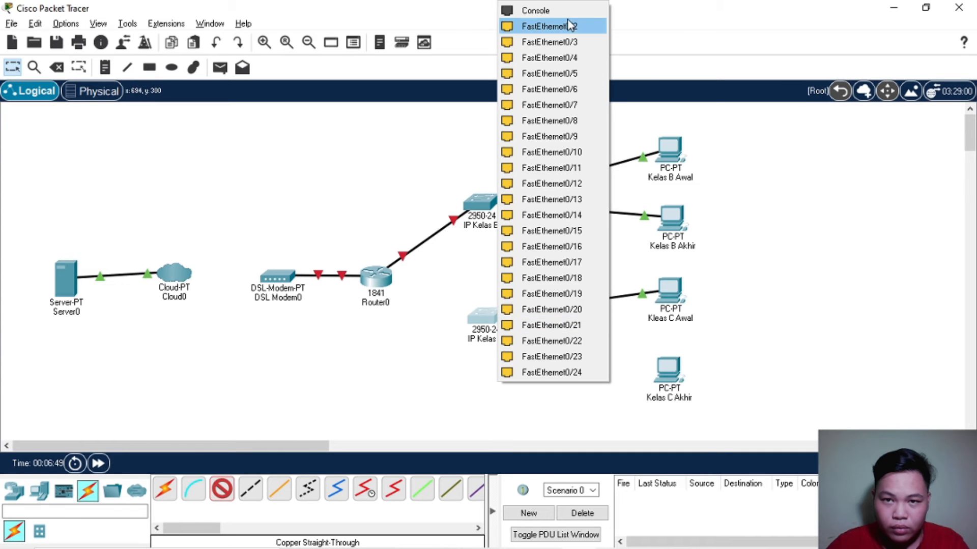
click(547, 25)
click(669, 373)
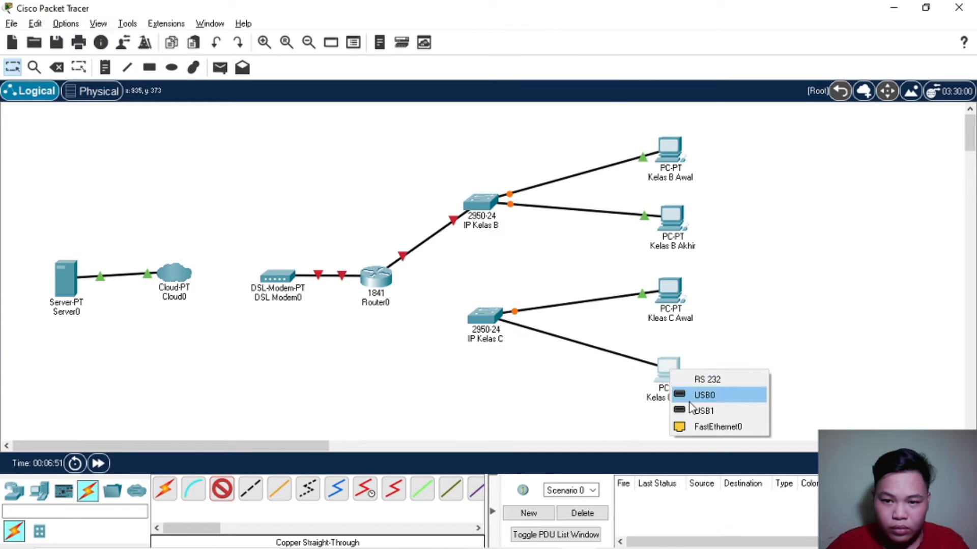
click(712, 427)
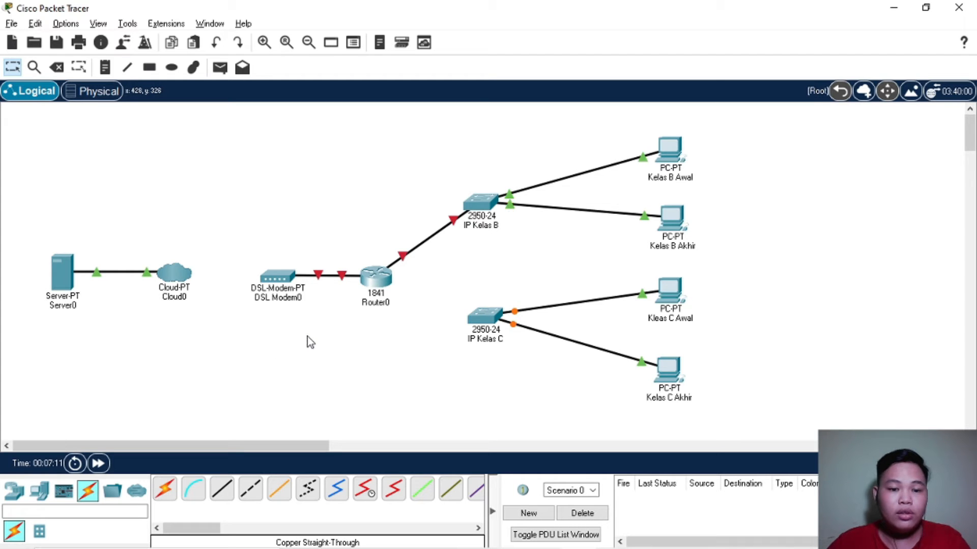
Connect Port 0 of the DSL modem to the cloud's Modem4 with a phone cable, and nudge the cloud and router slightly.
click(311, 493)
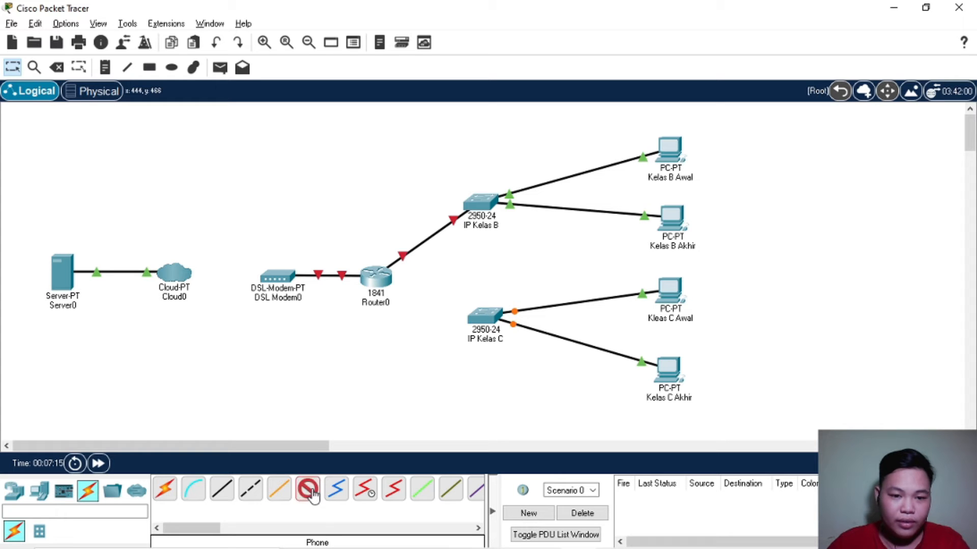
click(275, 278)
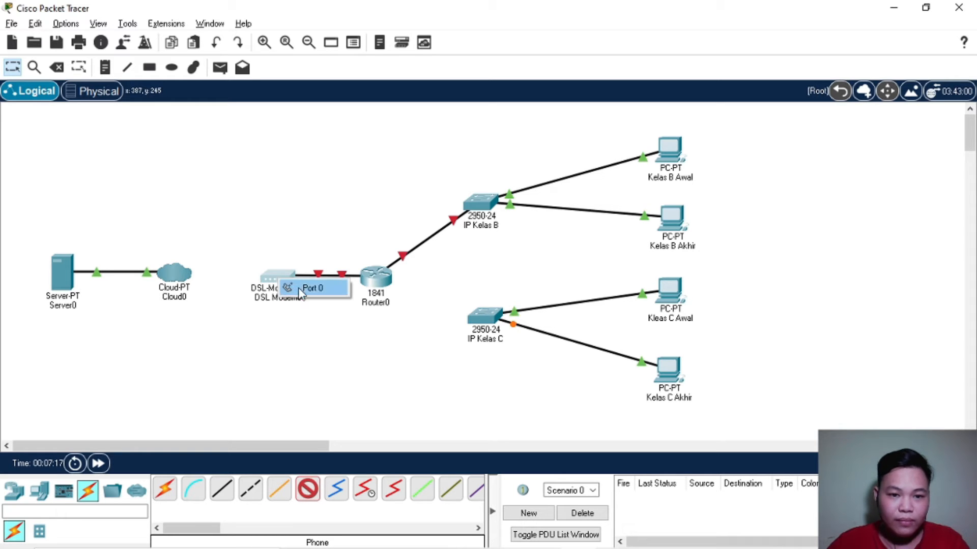
click(311, 285)
click(179, 276)
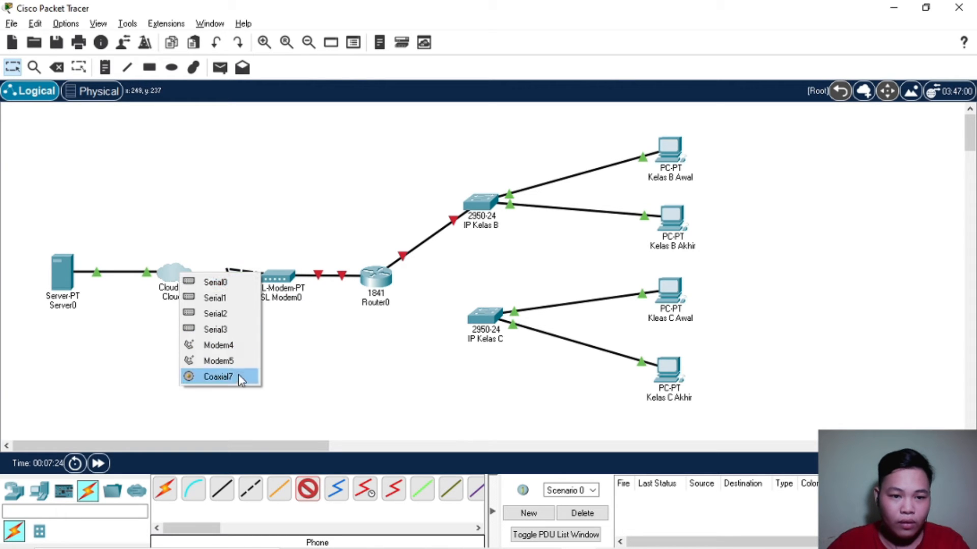
click(240, 344)
drag(185, 279, 177, 280)
drag(374, 279, 379, 279)
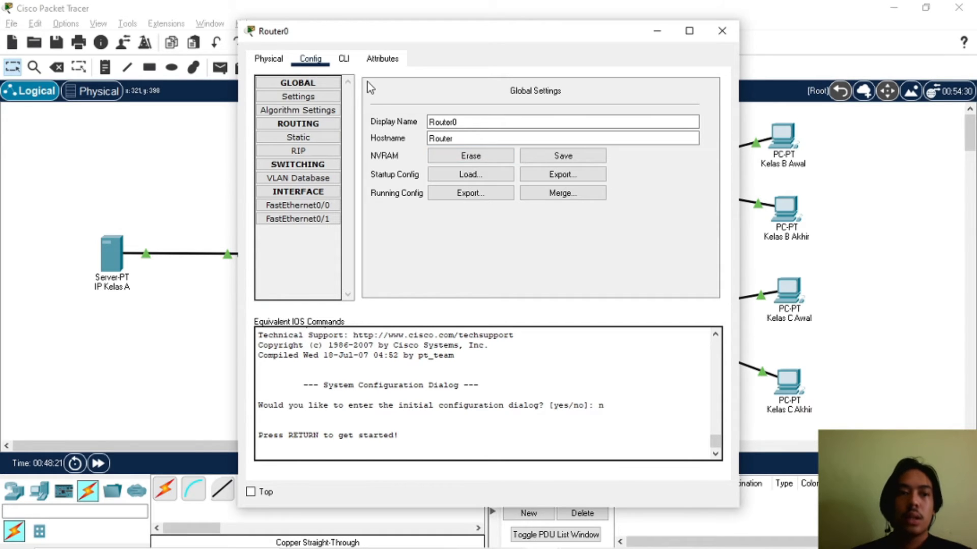
Start a command-line session on Router0 and enter privileged mode with the enable command.
click(344, 60)
key(Return)
text(enale)
key(Return)
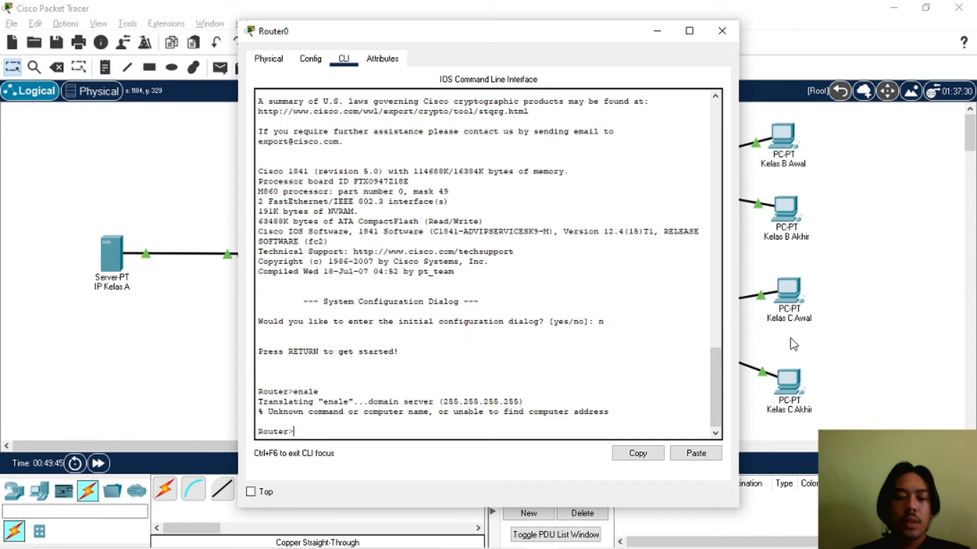
text(enable)
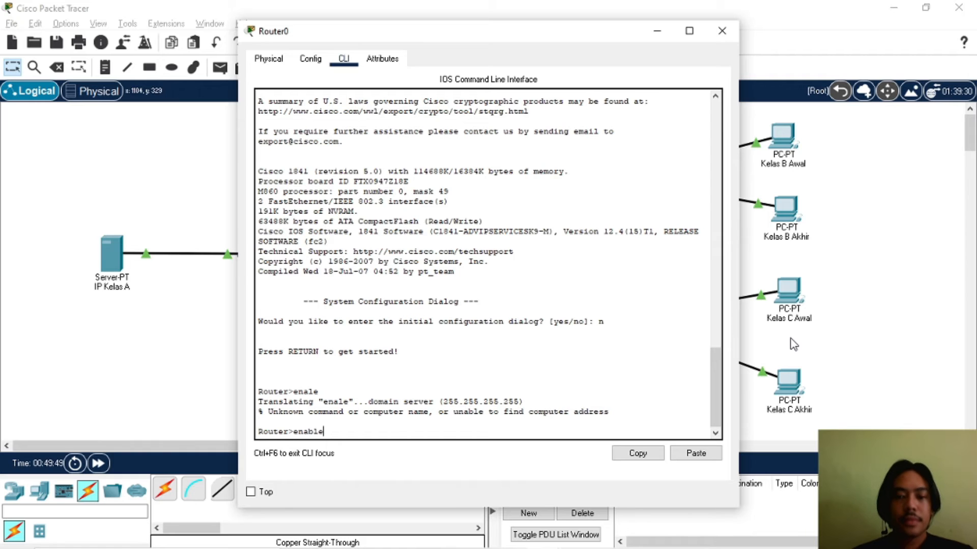
key(Return)
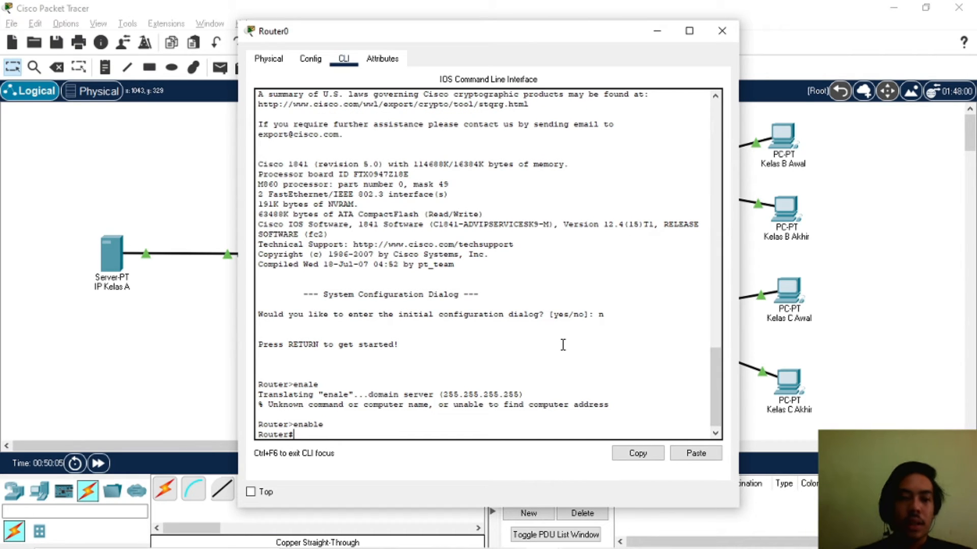
Enter global configuration mode on Router0 with the conf t command.
text(fon)
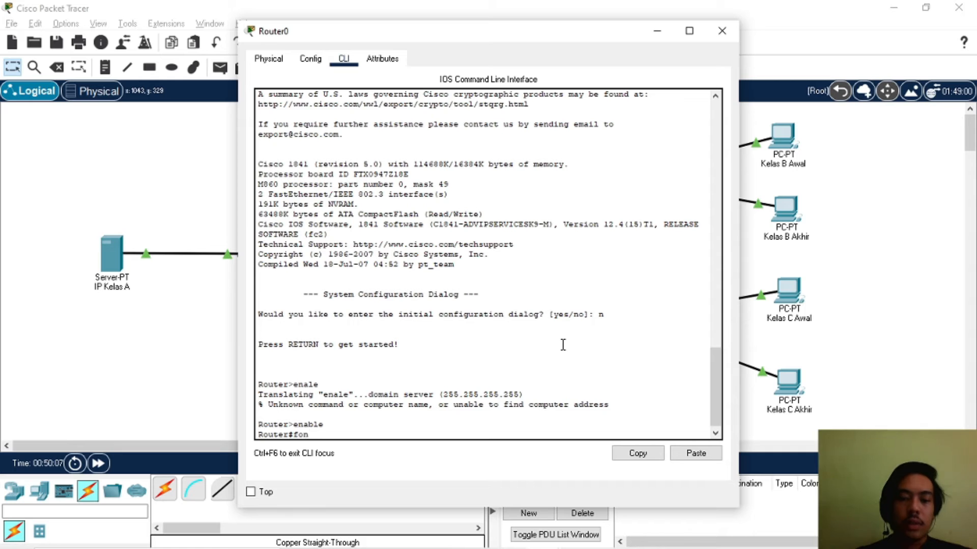
key(BackSpace)
key(BackSpace)
key(BackSpace)
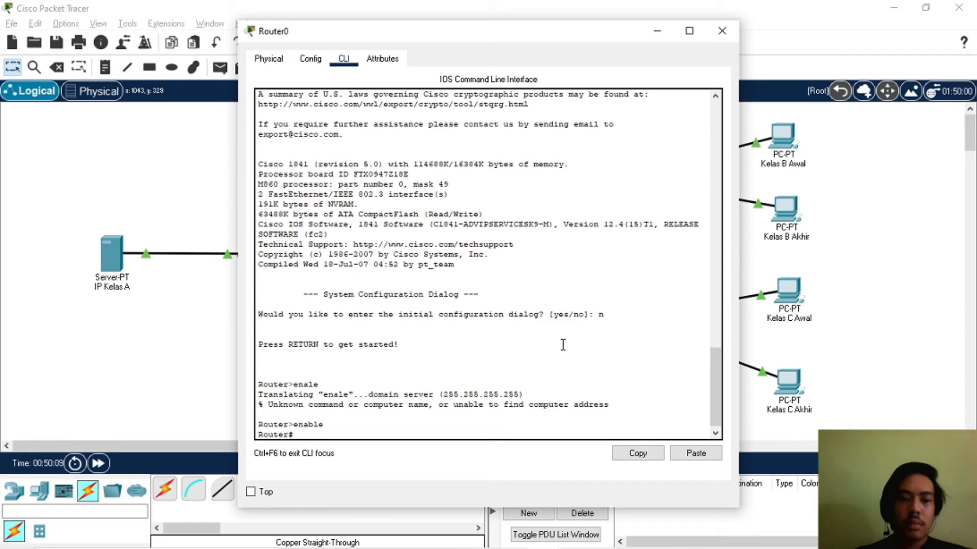
text(conf t)
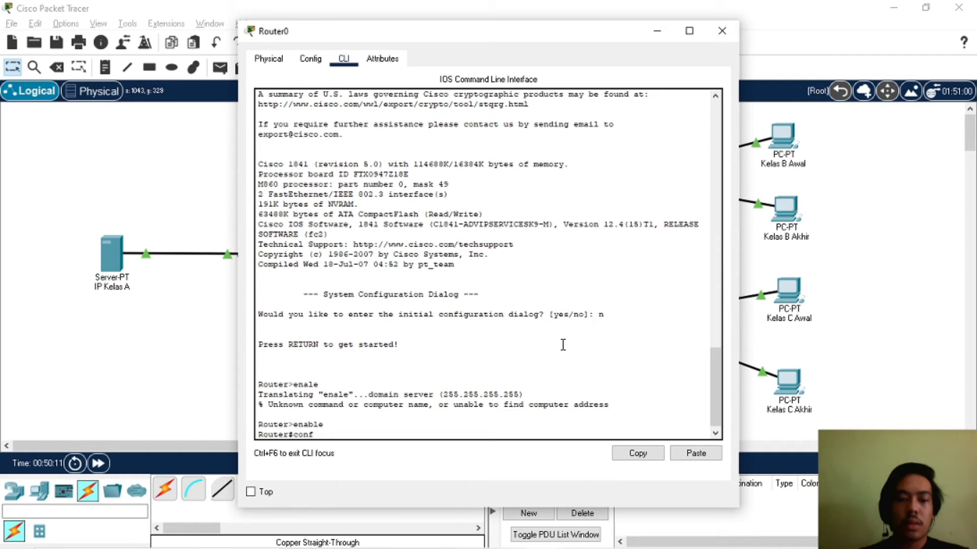
key(Return)
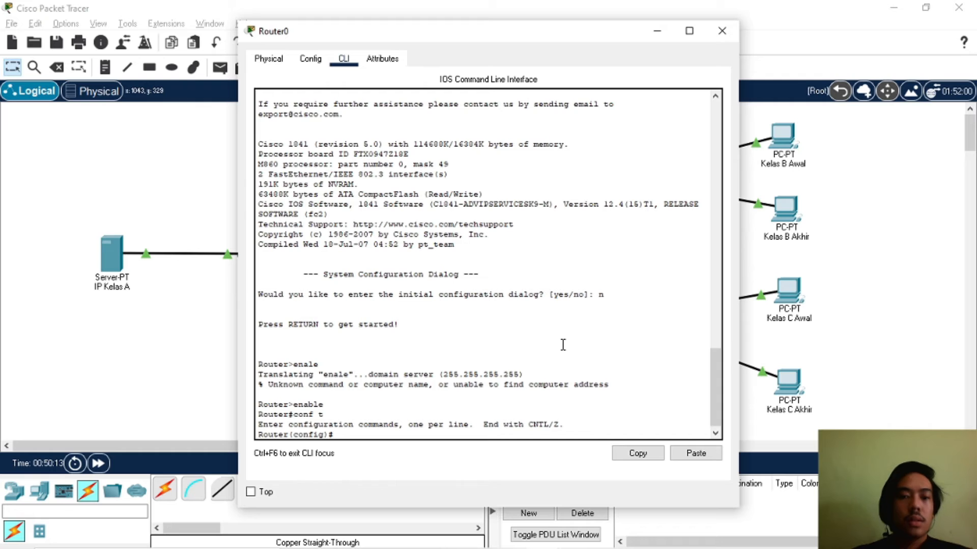
Enter interface configuration for fa0/1 on Router0 and exit back to global configuration mode.
text(int)
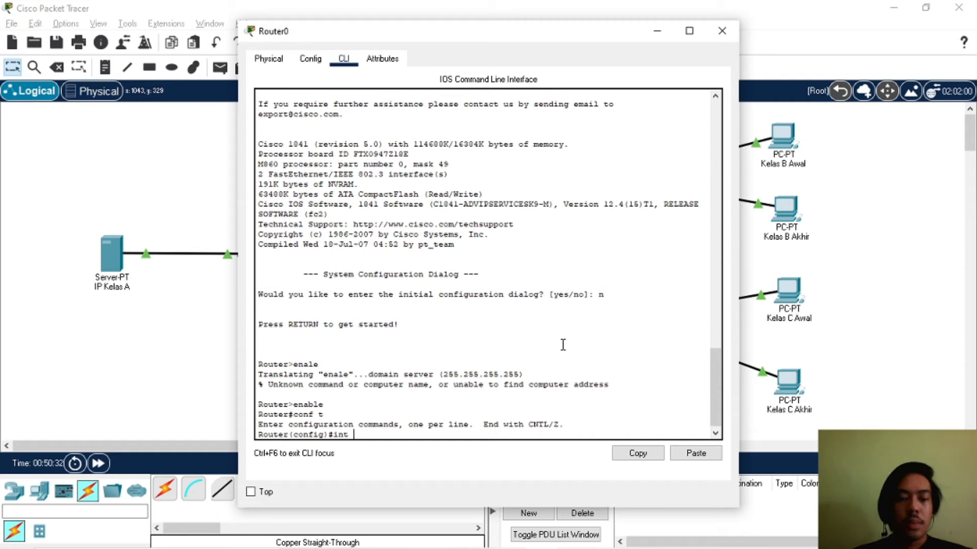
text( fa0/)
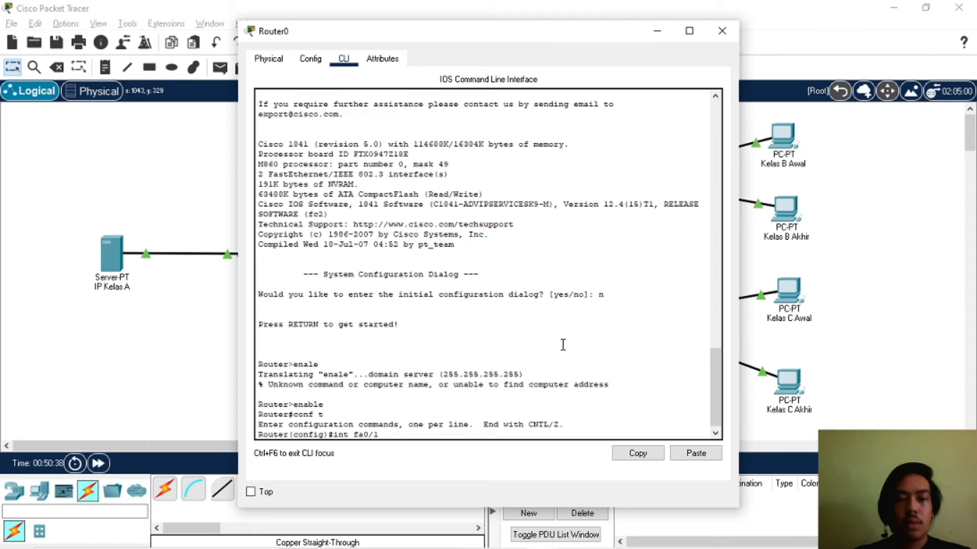
text(1)
key(Return)
text(ex)
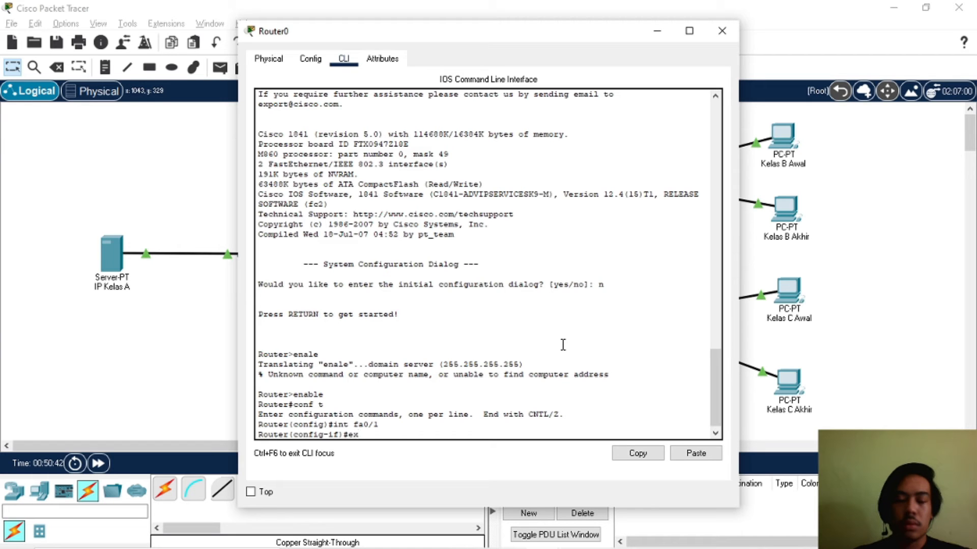
text(it)
key(Return)
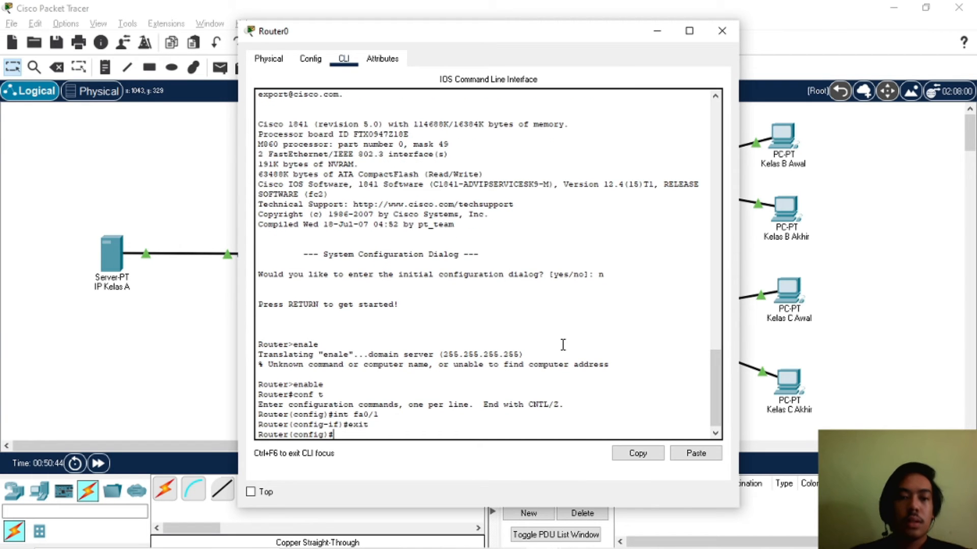
Enter interface configuration for fa0/0 on Router0 with int fa0/0.
text(con)
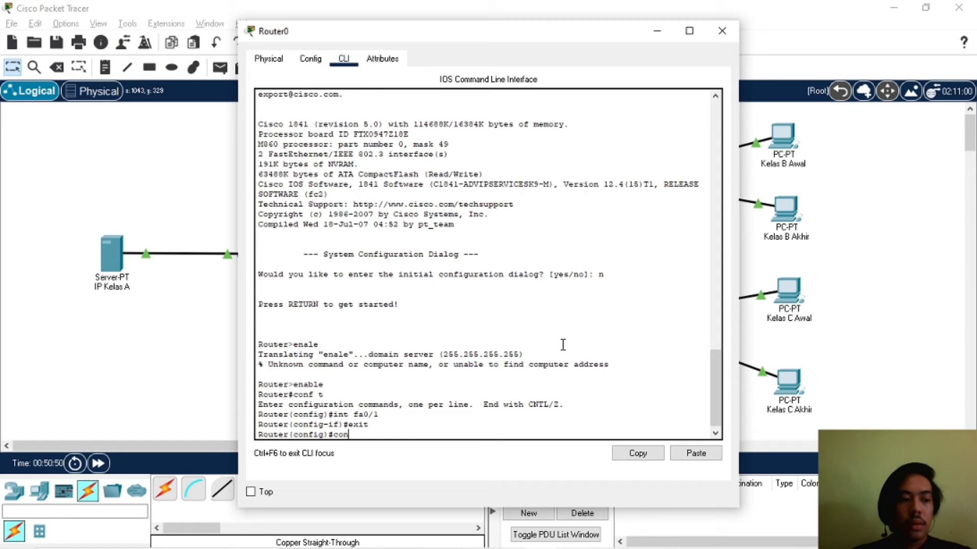
key(BackSpace)
key(BackSpace)
key(BackSpace)
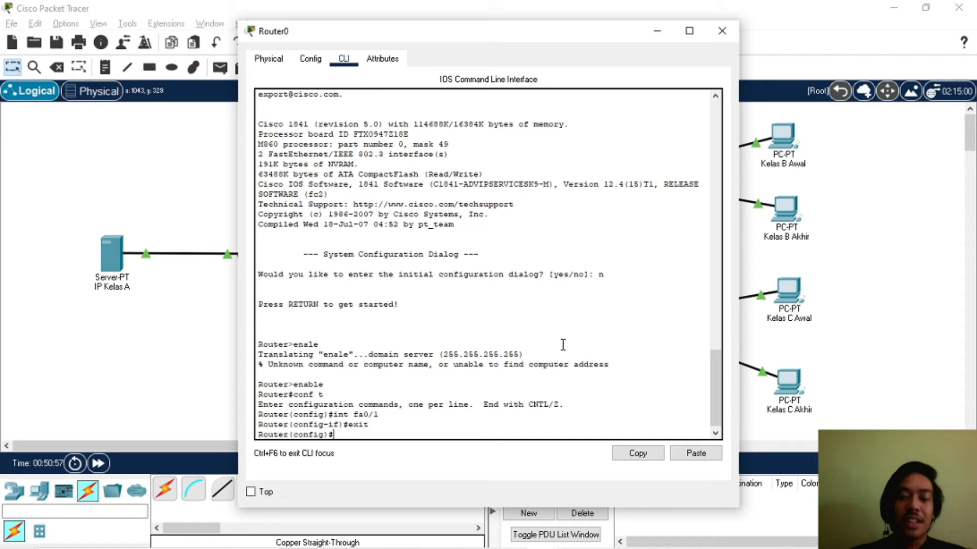
text(int)
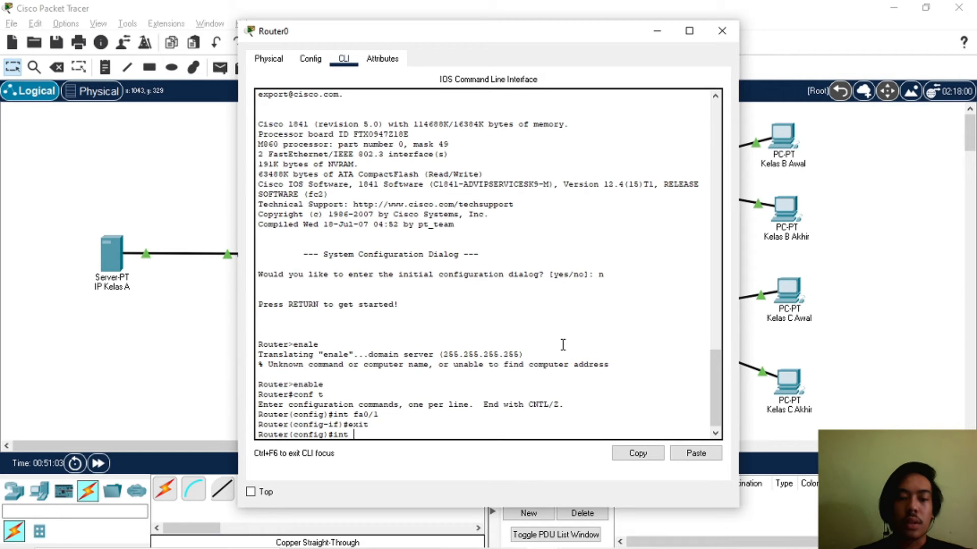
text(fa0/0)
key(Return)
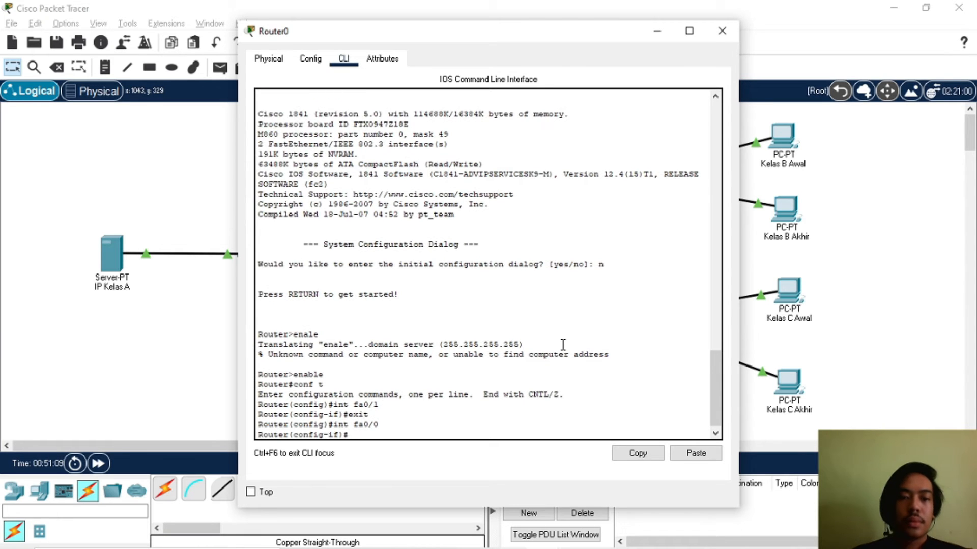
Leave configuration mode with end and save Router0's configuration with the wr command.
text(end)
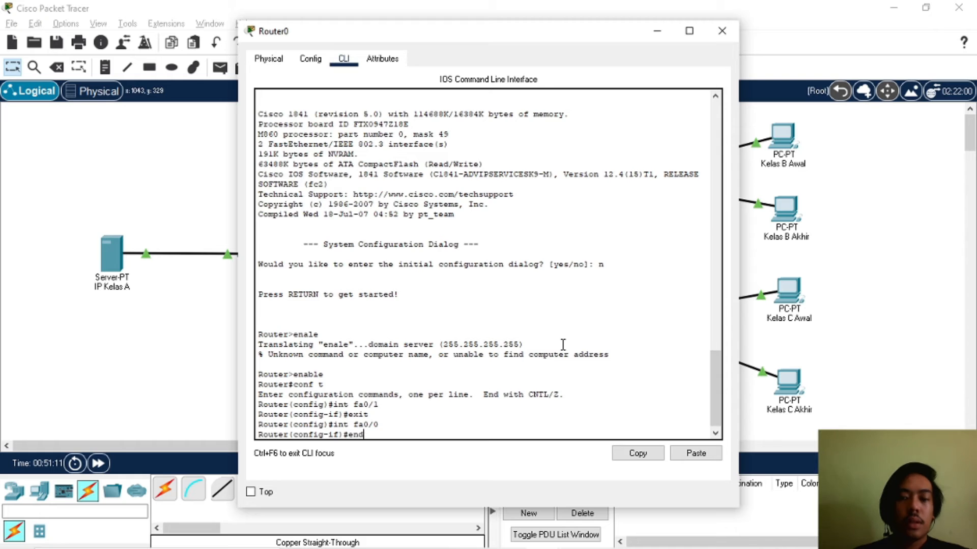
key(Return)
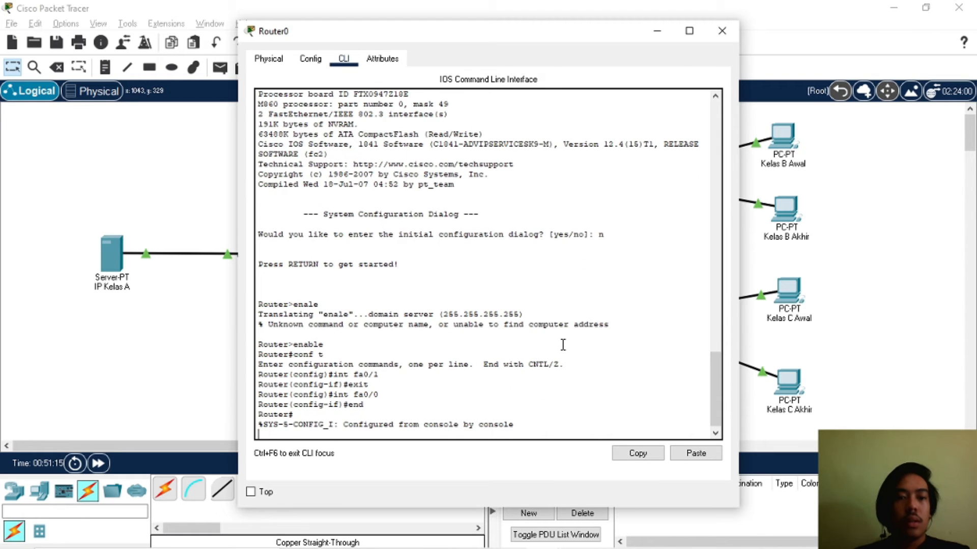
key(Return)
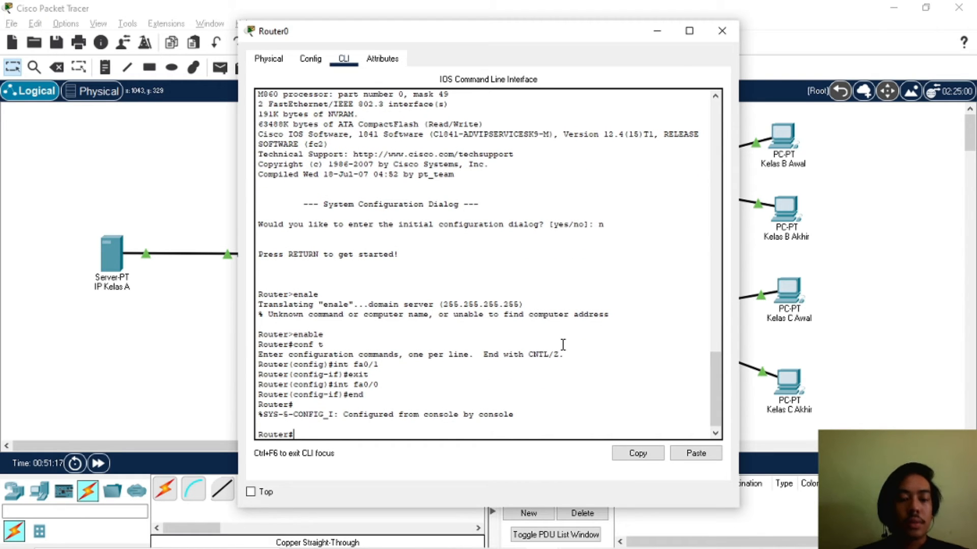
text(wr)
key(Return)
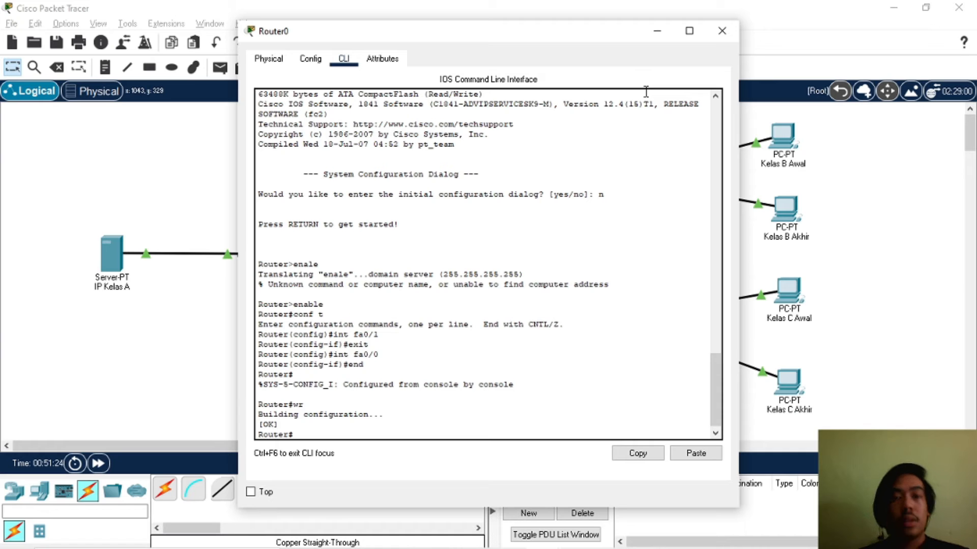
Power off Router0, install a WIC-1ENET module in the slot nearest the power switch, and power the router back on.
click(270, 60)
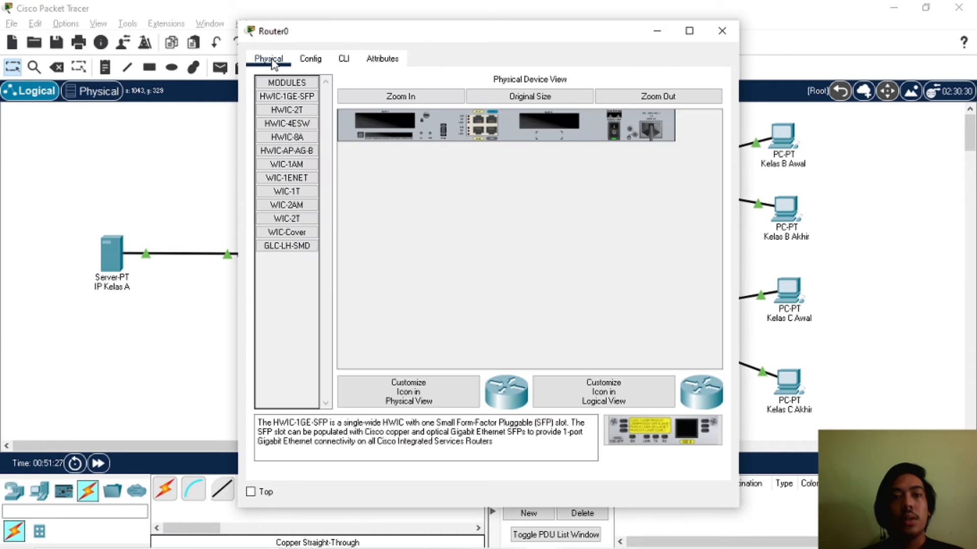
click(300, 180)
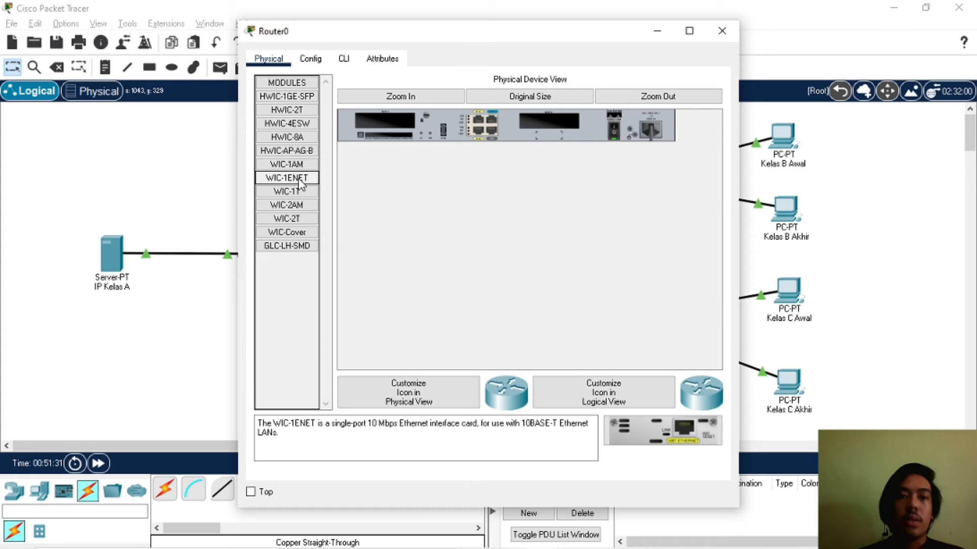
click(614, 133)
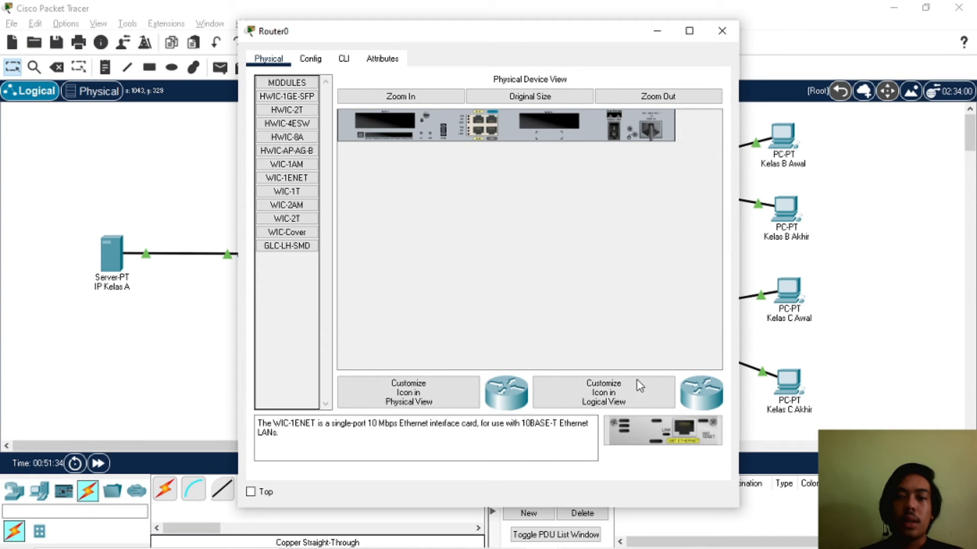
drag(640, 441, 550, 123)
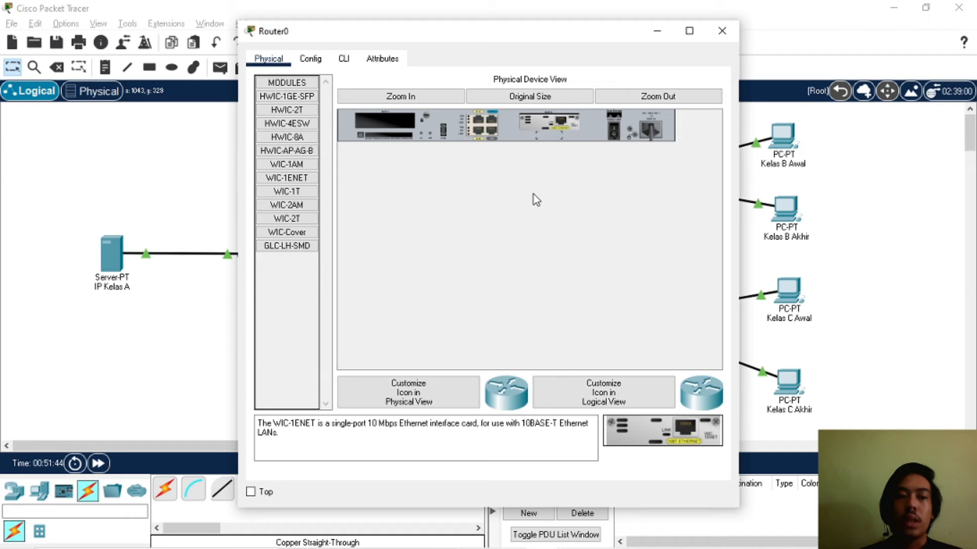
click(614, 133)
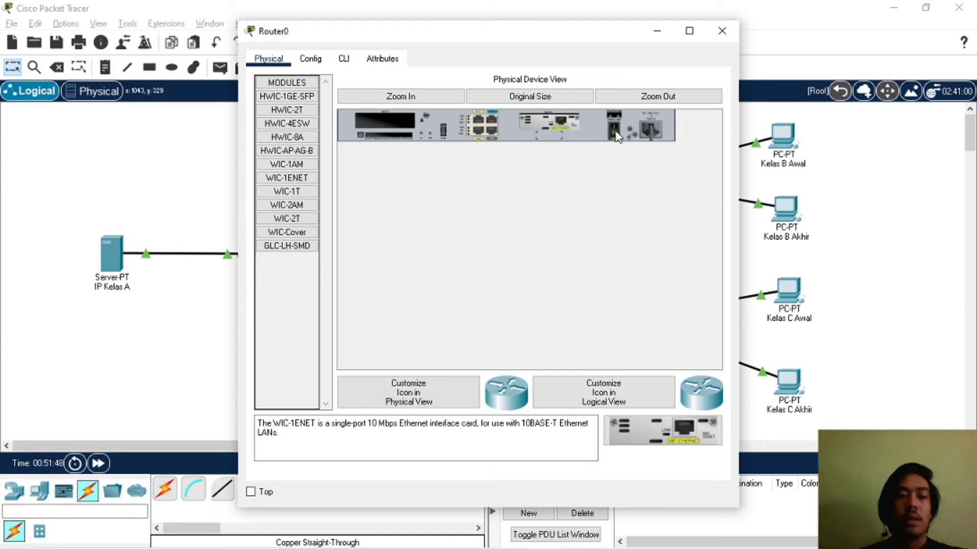
click(310, 58)
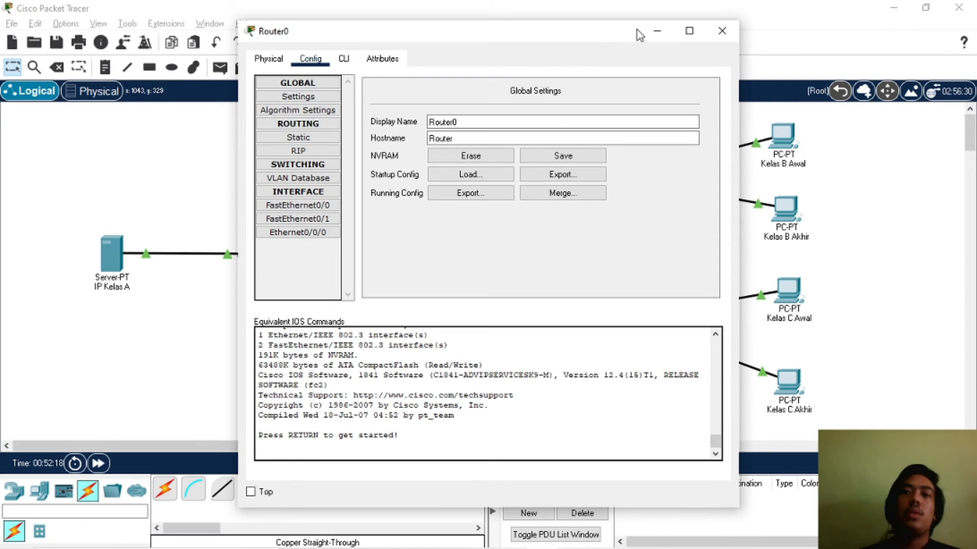
click(658, 30)
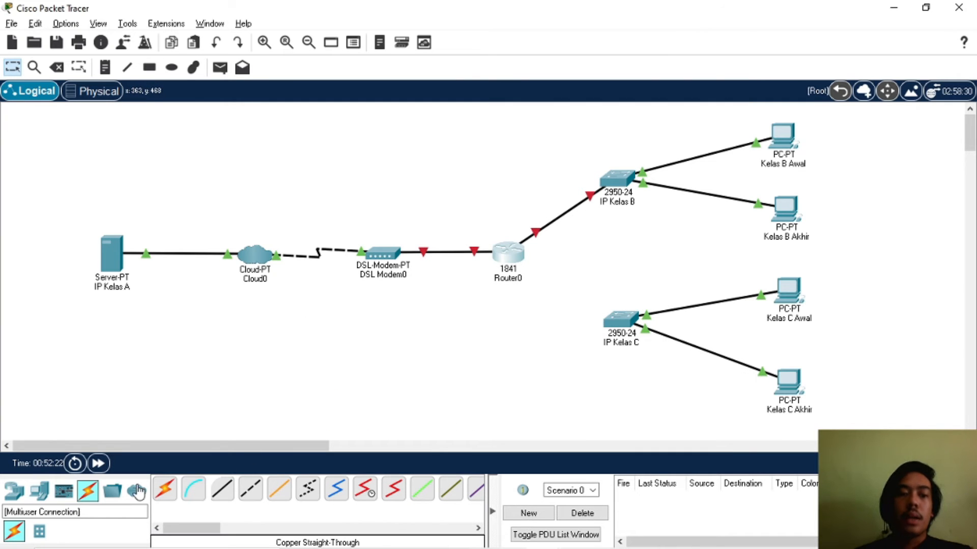
Cable Ethernet0/0/0 on Router0 to FastEthernet0/3 on the IP Kelas C switch with copper straight-through.
click(220, 499)
click(502, 255)
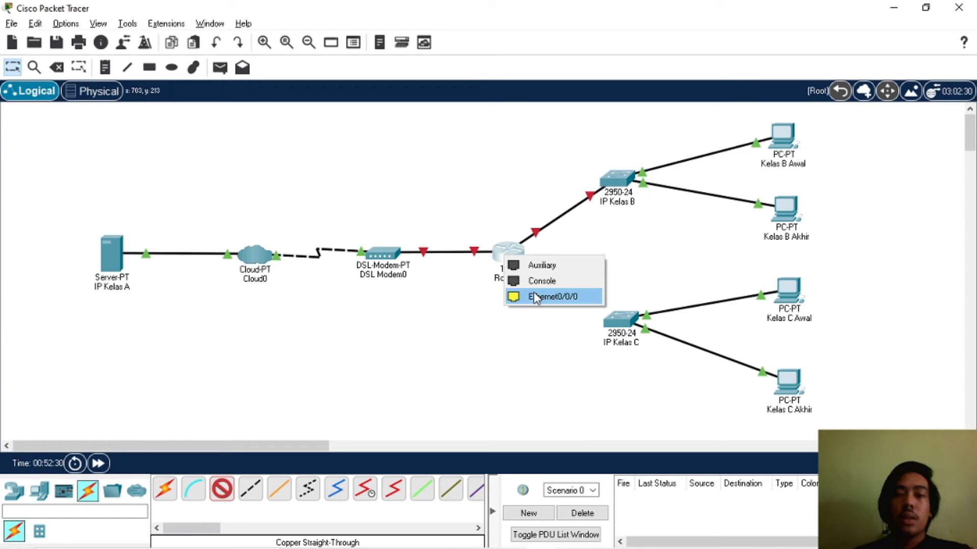
click(534, 293)
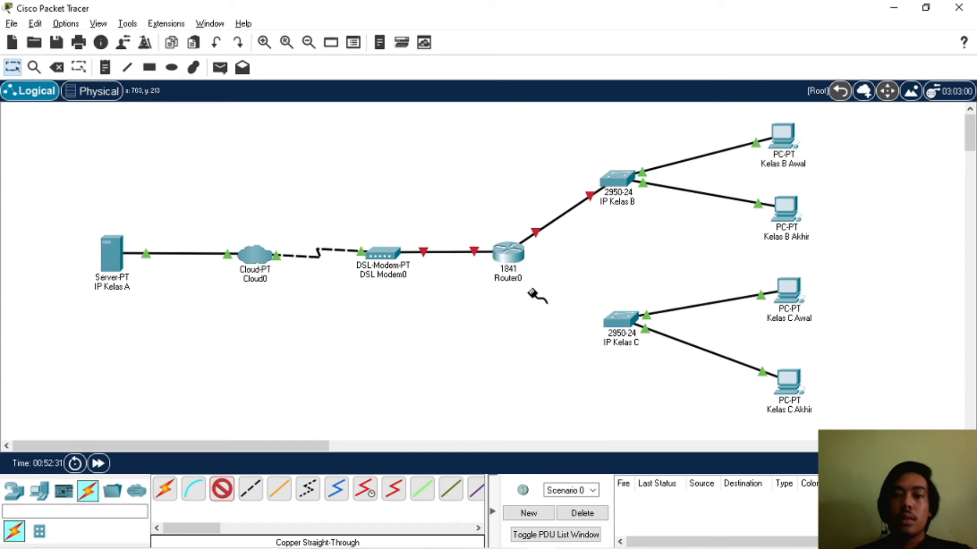
click(626, 324)
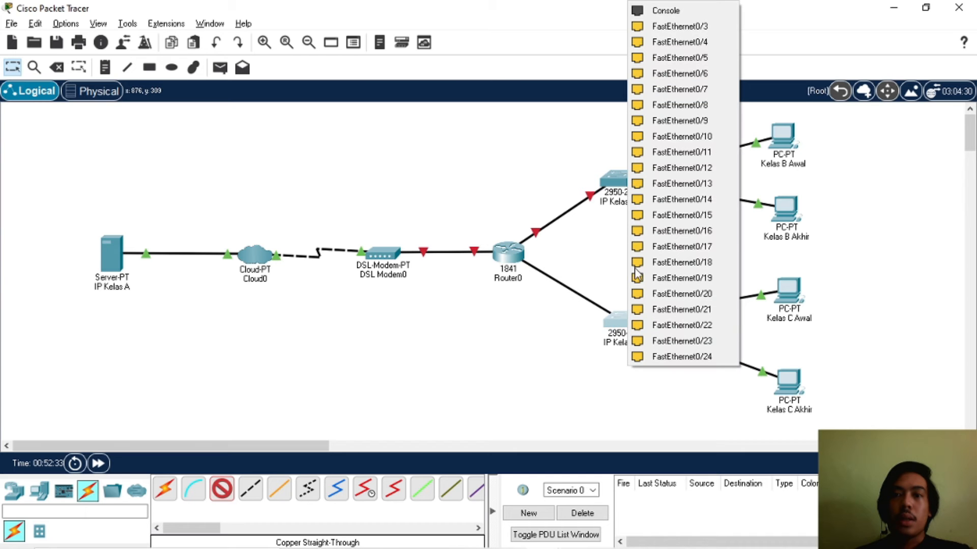
click(697, 26)
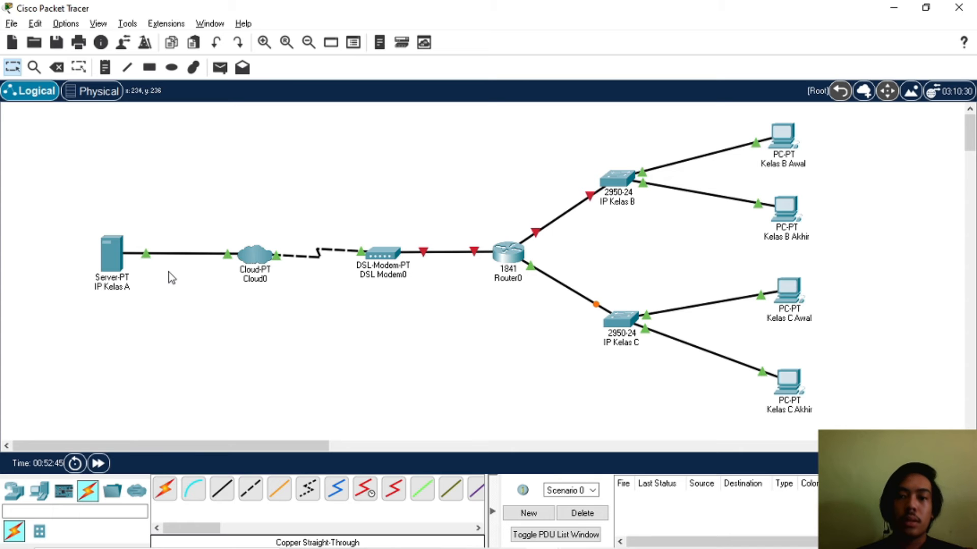
Give the IP Kelas A server the static IPv4 address 10.10.32.2 with subnet mask 255.0.0.0.
click(111, 254)
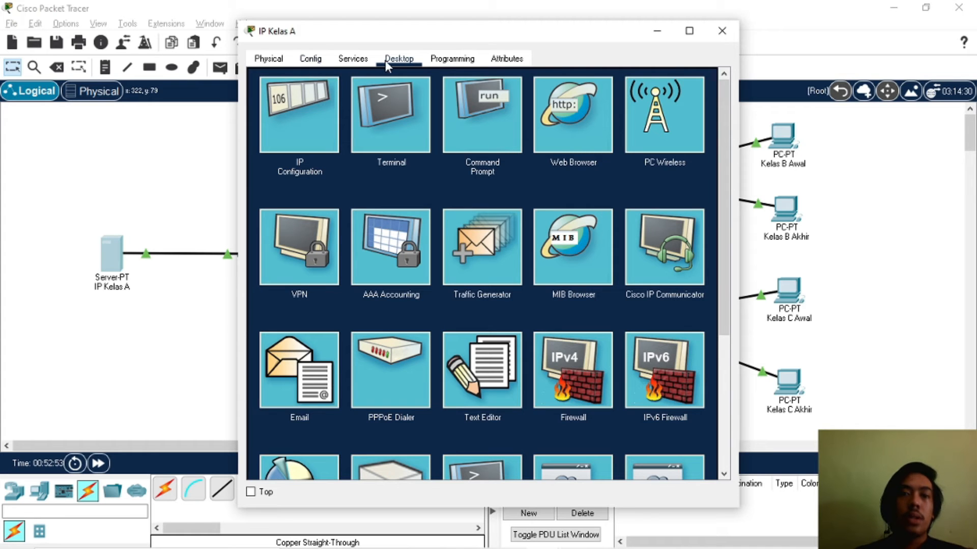
click(306, 118)
click(434, 139)
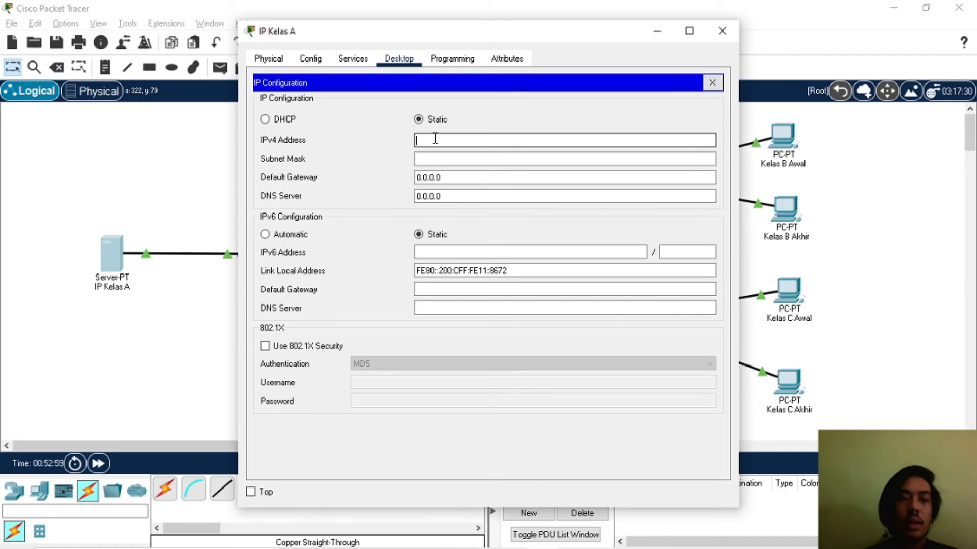
text(10.10)
click(442, 196)
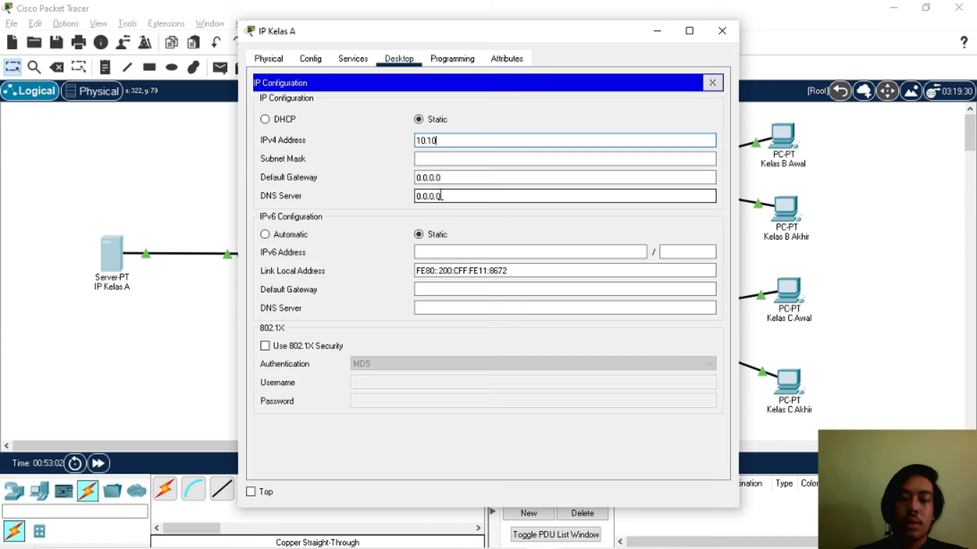
text(.32.2)
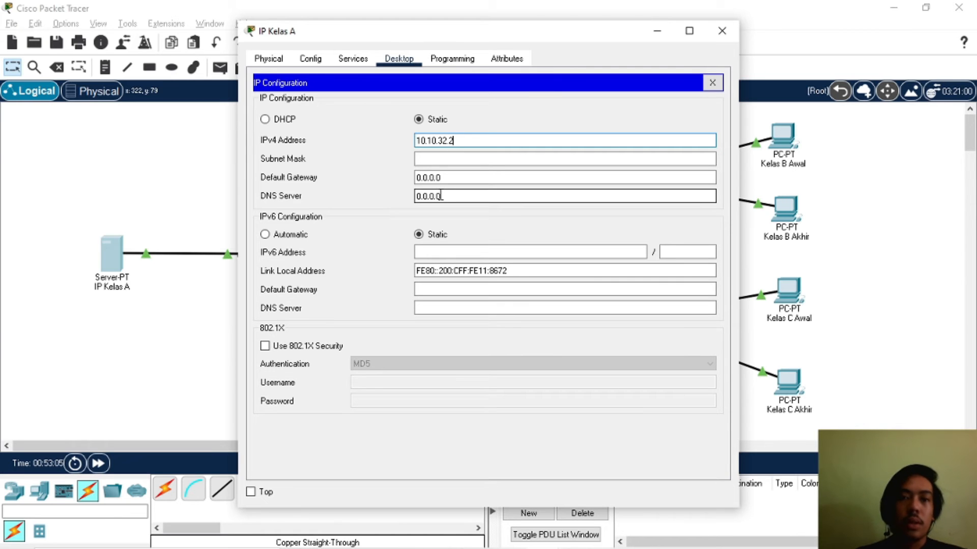
click(437, 158)
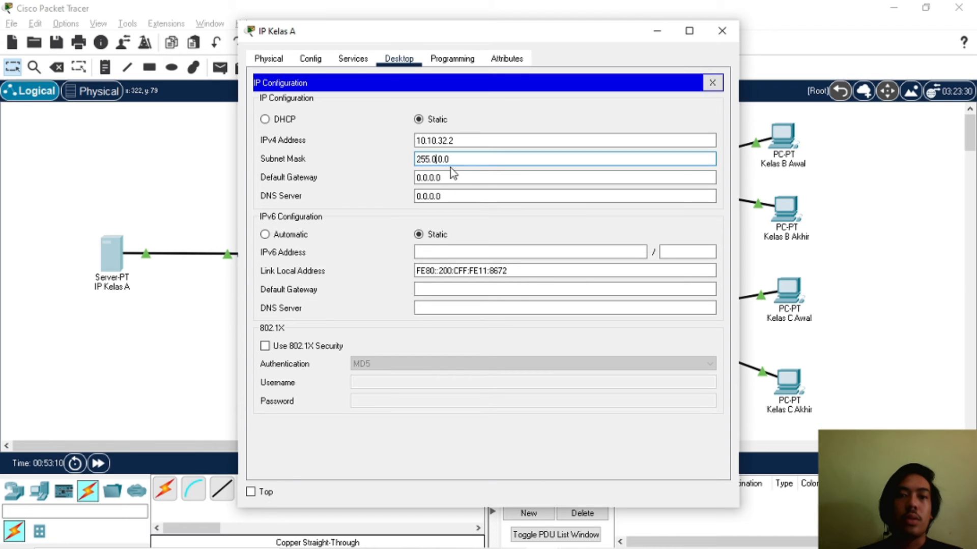
Set the IP Kelas A server's default gateway to 10.10.32.1 and close its configuration window.
click(452, 176)
key(BackSpace)
key(BackSpace)
key(BackSpace)
key(BackSpace)
key(BackSpace)
key(BackSpace)
key(BackSpace)
text(10.10.32.1)
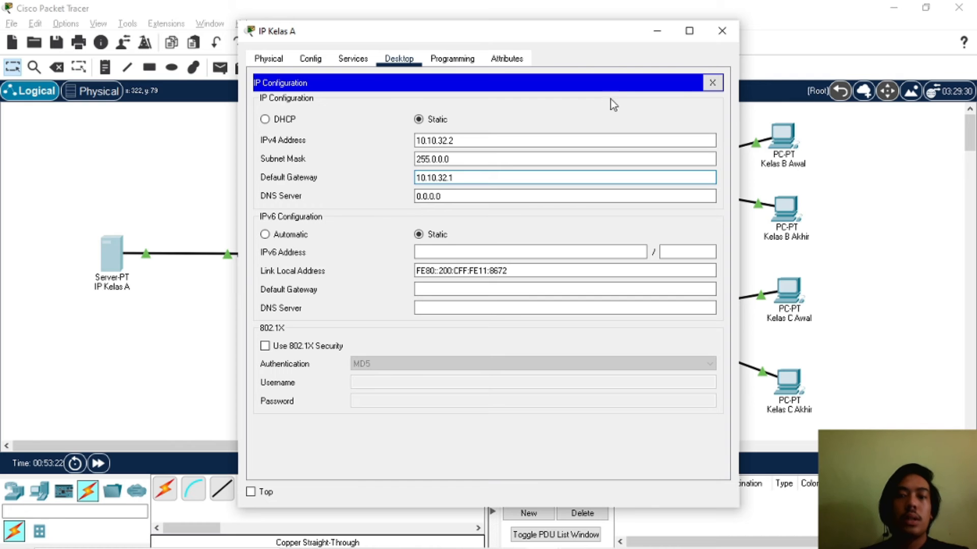
click(725, 33)
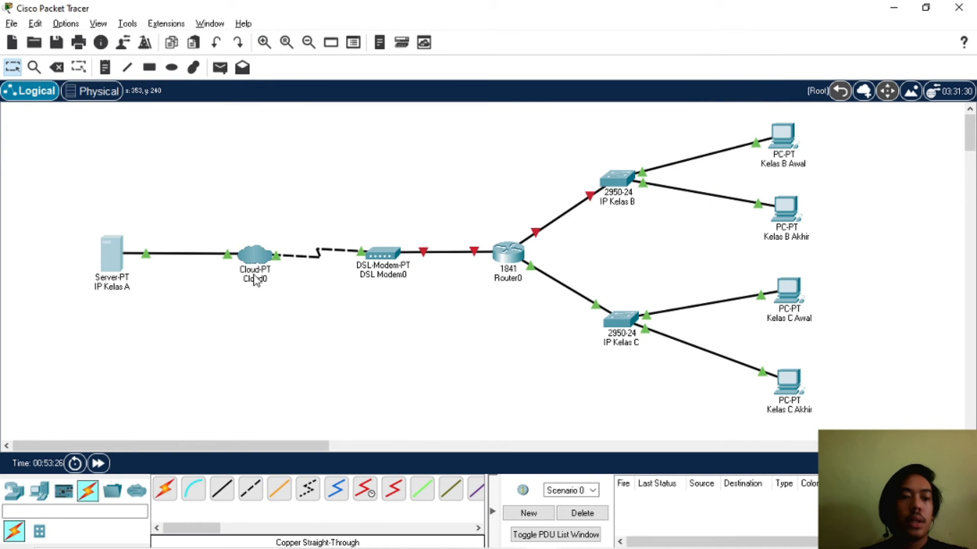
mouse_move(254, 281)
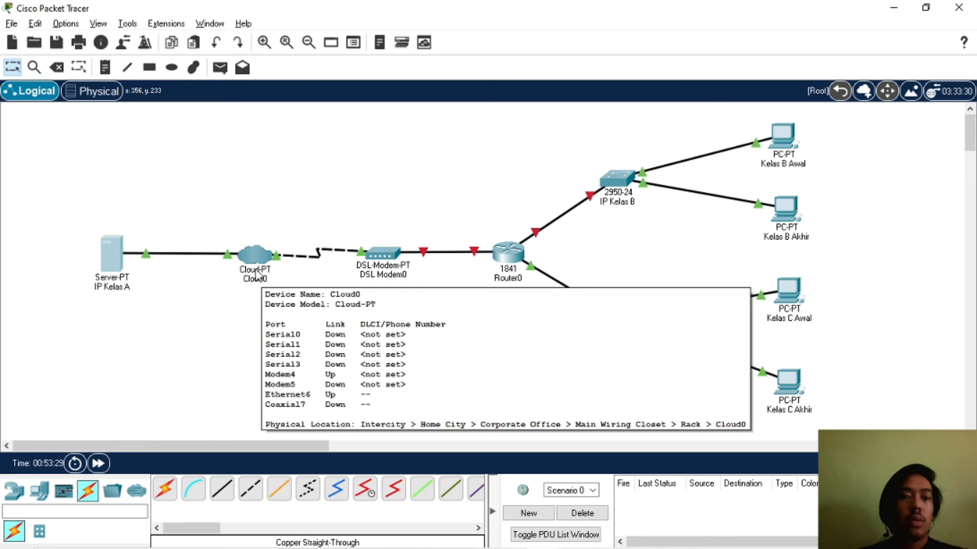
Add a DSL connection between the modem and Ethernet ports in Cloud0's configuration.
click(256, 269)
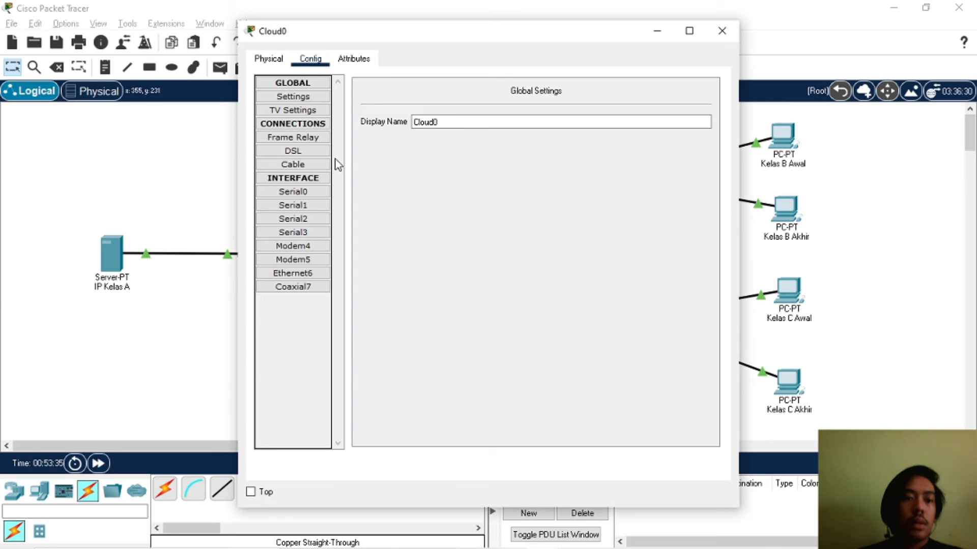
click(264, 60)
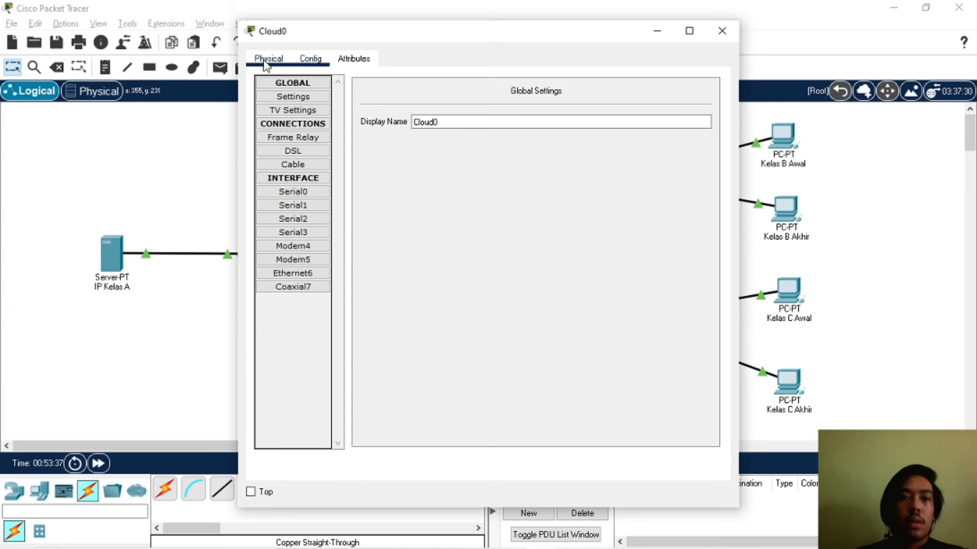
click(306, 154)
click(464, 433)
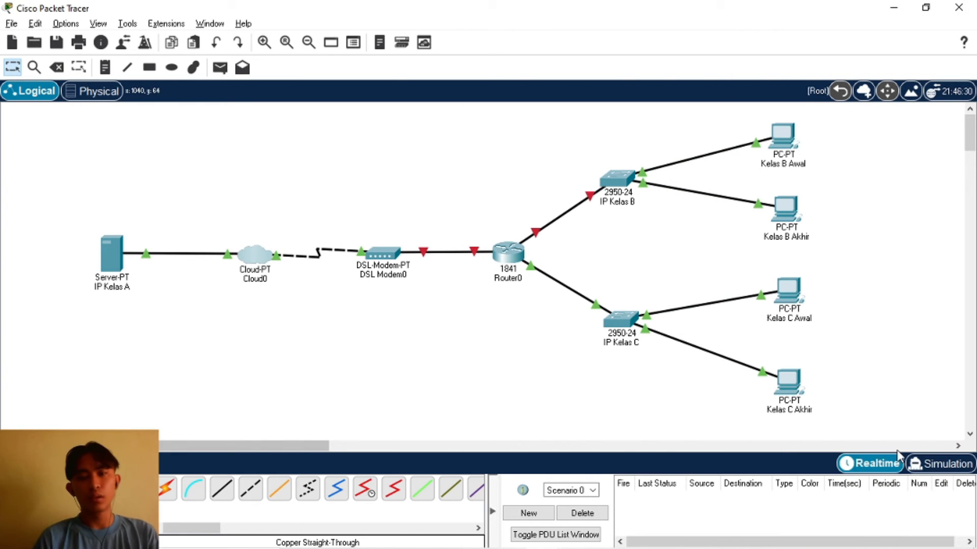
Configure FastEthernet0/0 on Router0 with IPv4 address 172.168.32.1 and subnet mask 255.255.0.0, and turn the port on.
click(509, 253)
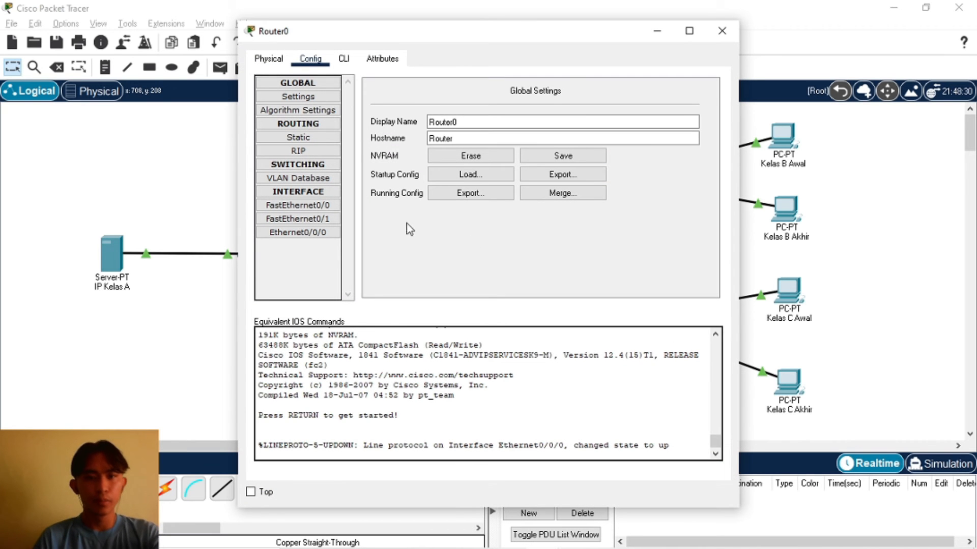
click(325, 206)
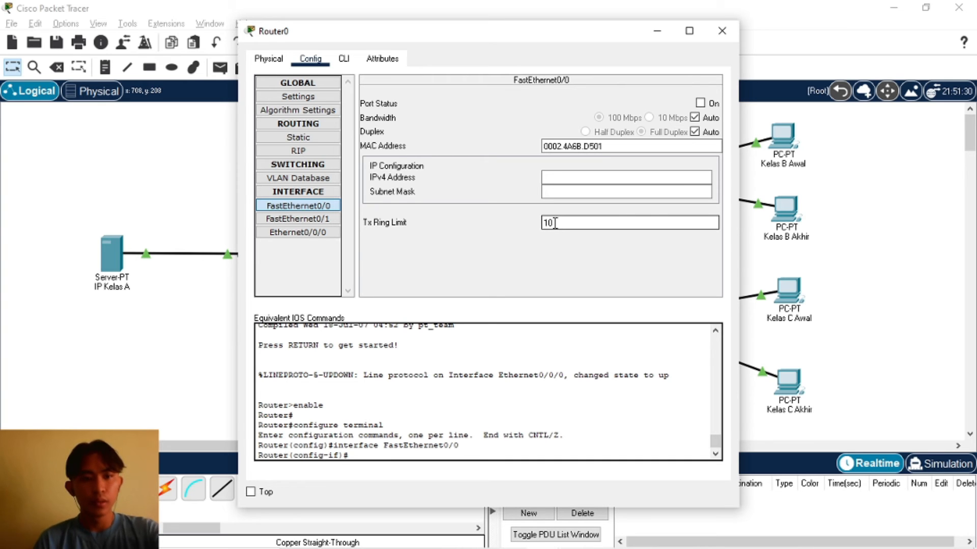
click(556, 181)
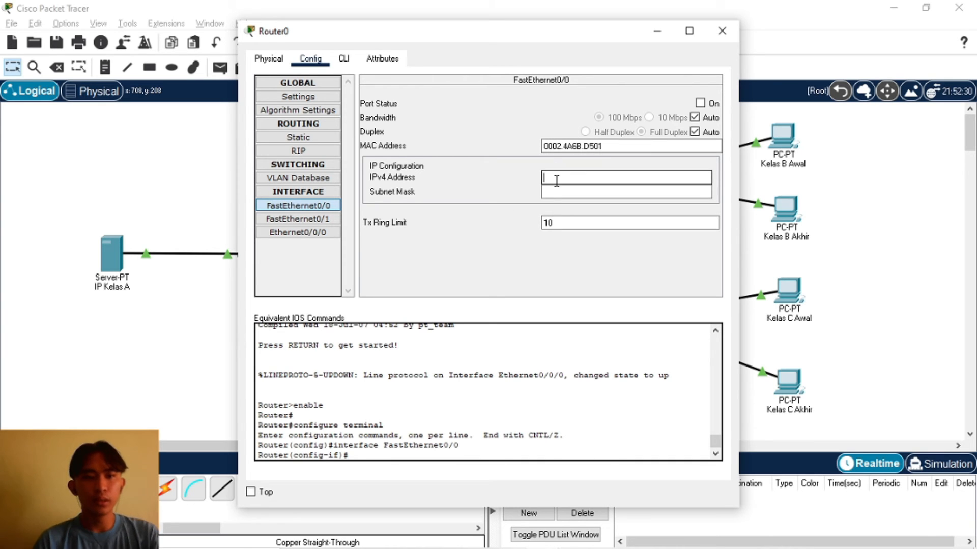
text(172)
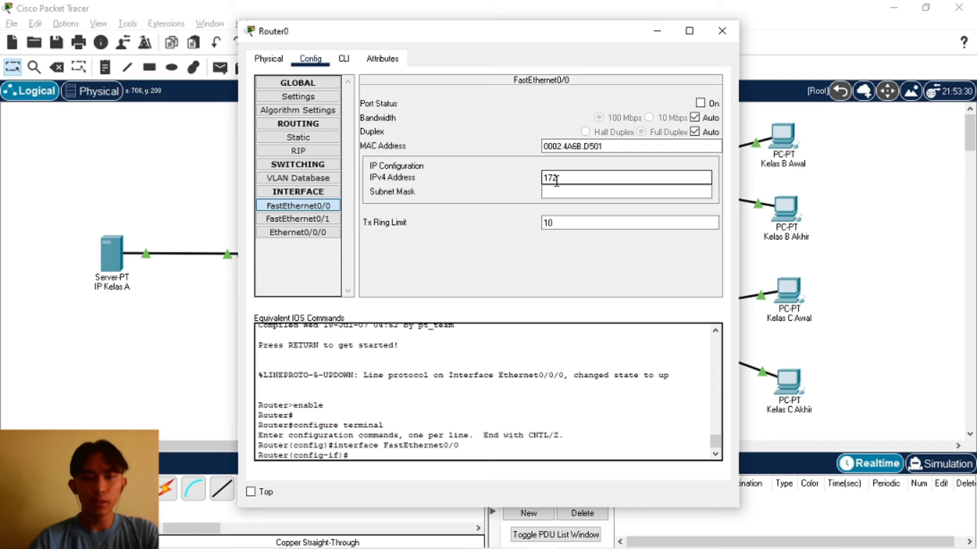
text(.168)
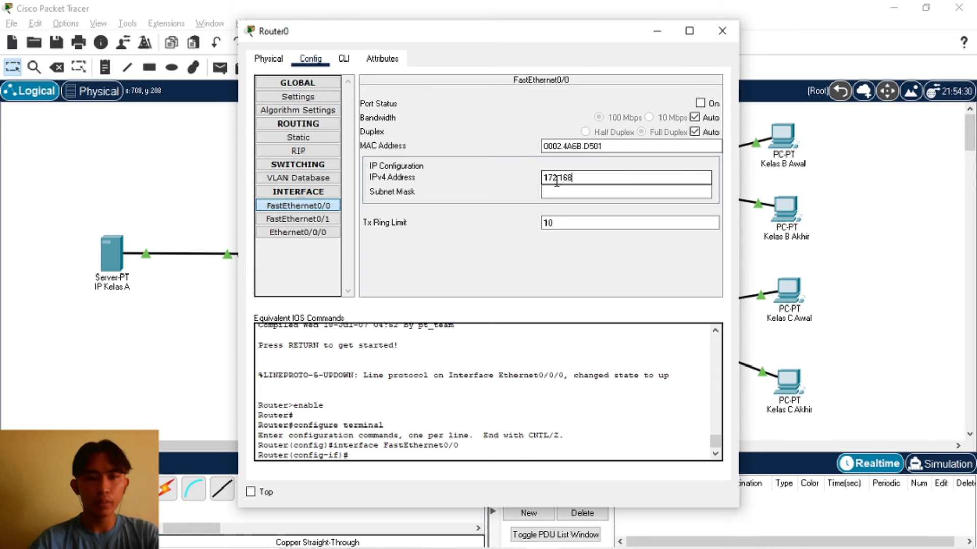
text(.32.1)
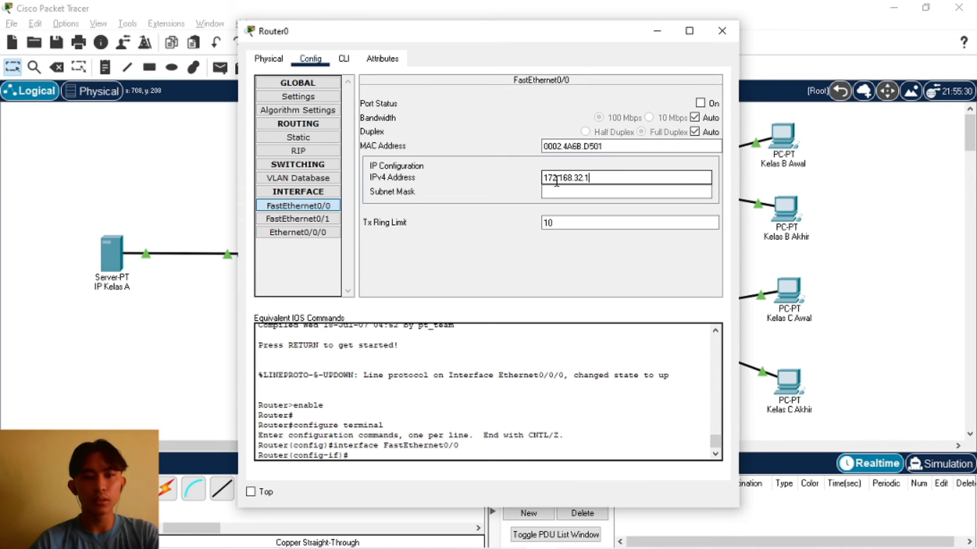
click(613, 192)
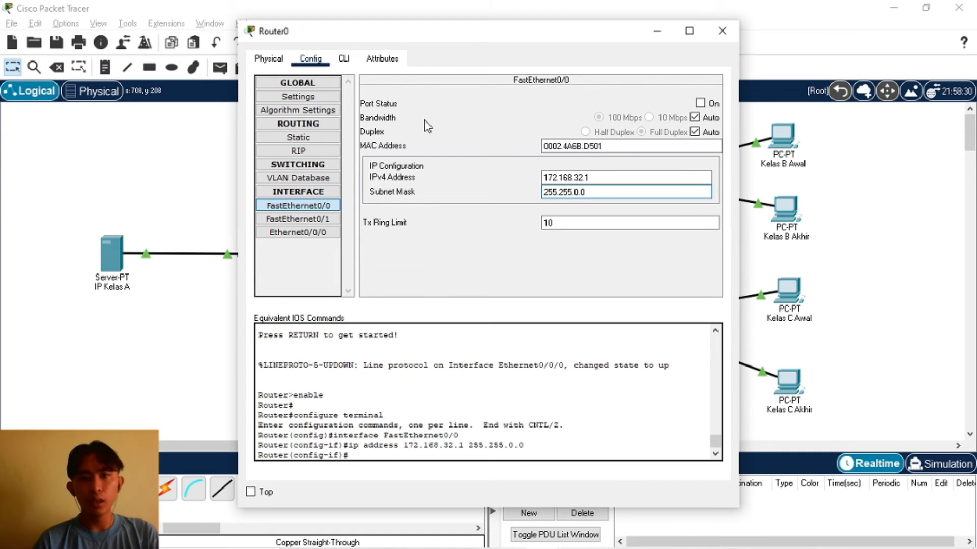
click(701, 103)
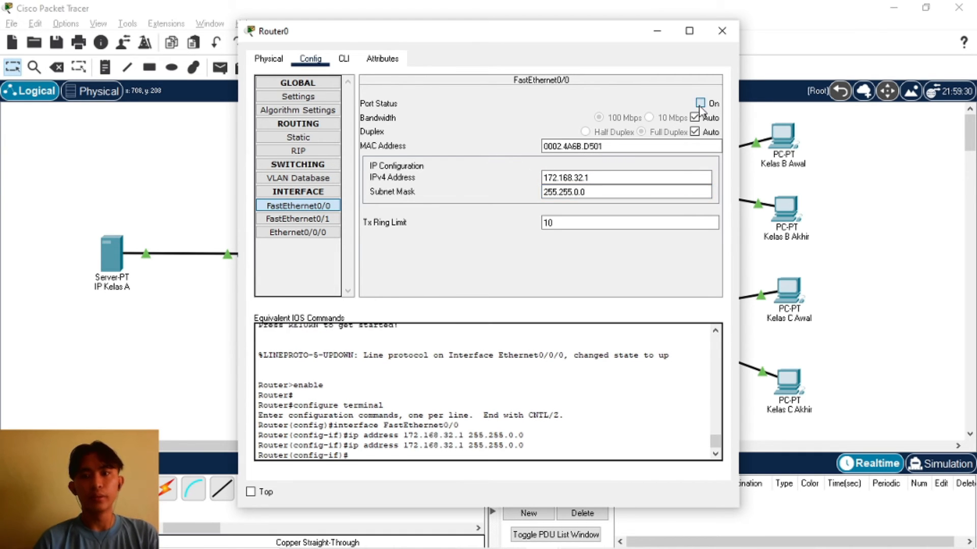
Configure Router0's FastEthernet0/1 with IPv4 address 10.10.32.1 and subnet mask 255.0.0.0, and turn the port on.
click(326, 220)
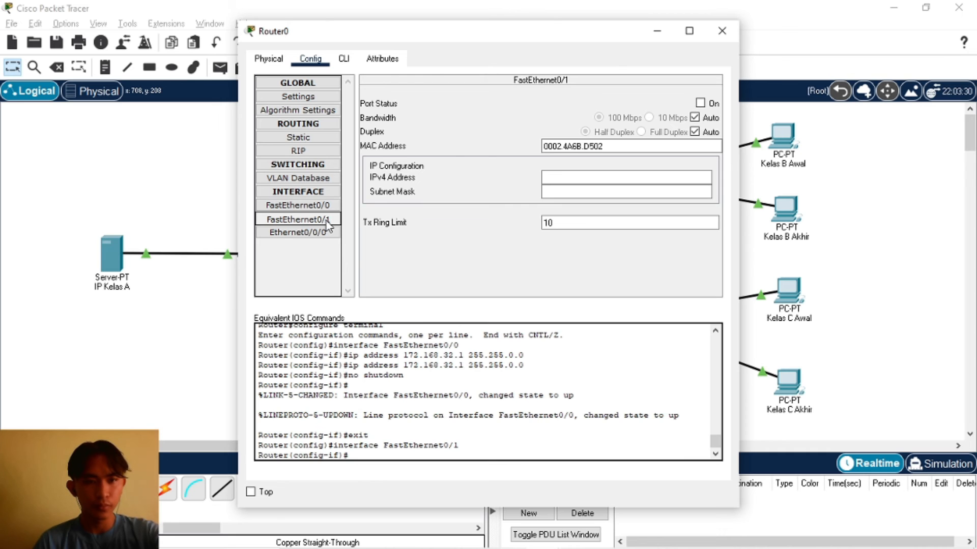
click(559, 173)
text(10.16)
text(.32.1)
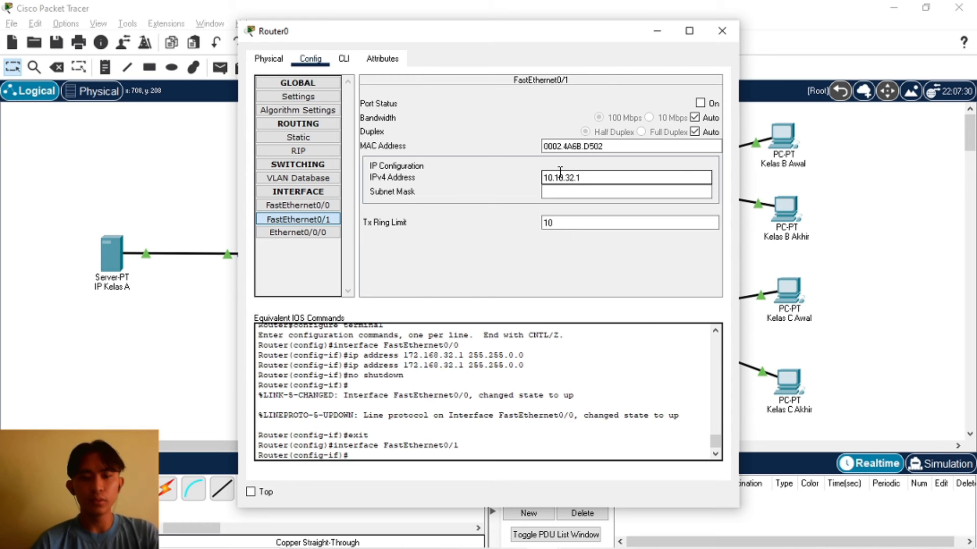
click(585, 192)
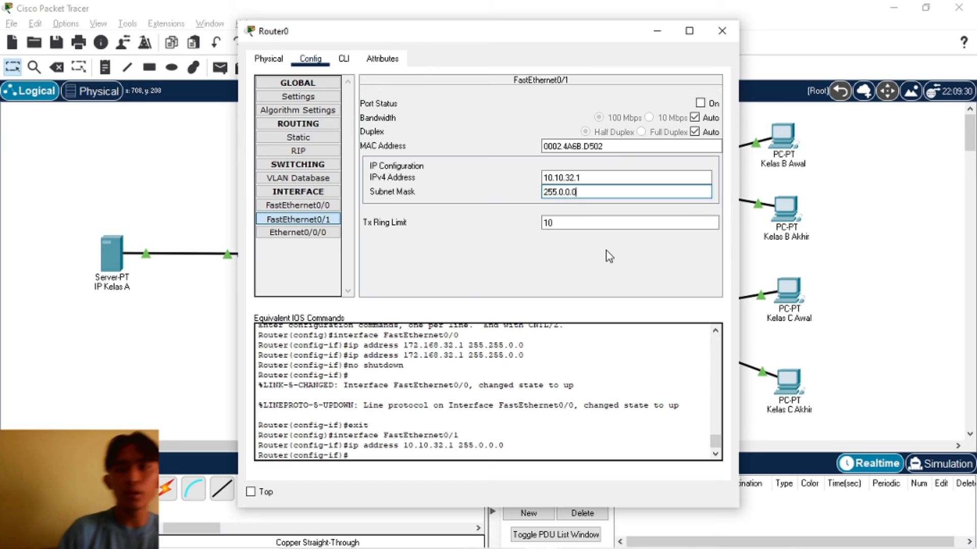
click(701, 104)
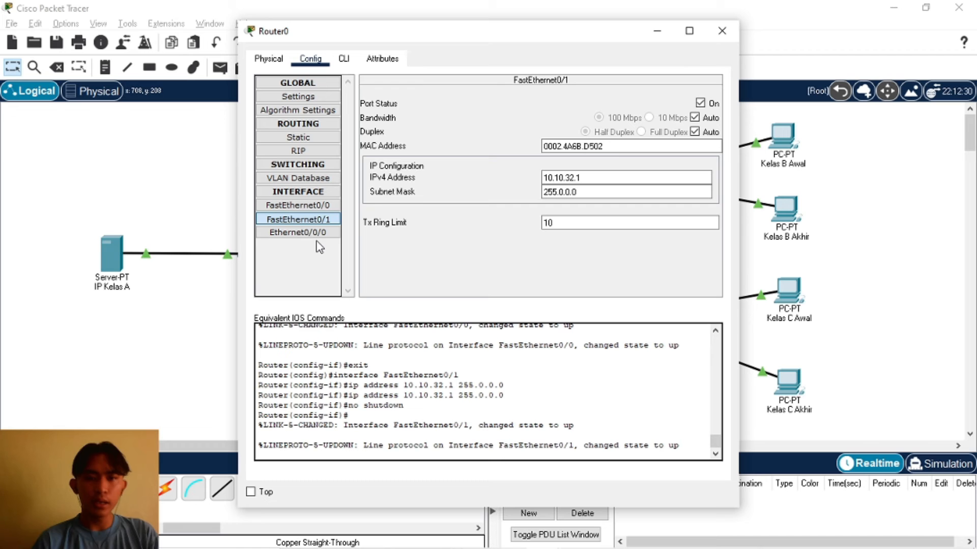
Give Router0's Ethernet0/0/0 the IPv4 address 192.168.32.1 with subnet mask 255.255.255.0, and minimize the router's window.
click(297, 233)
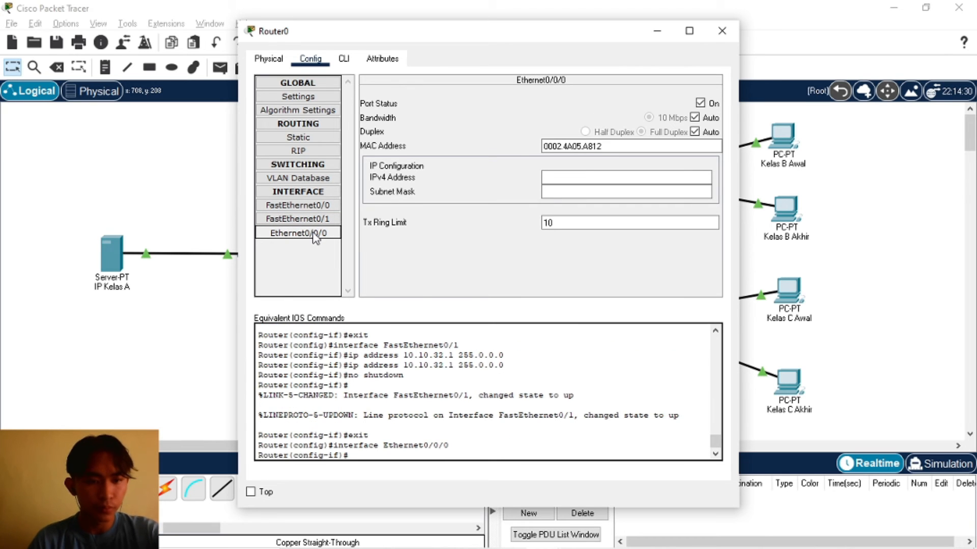
click(556, 178)
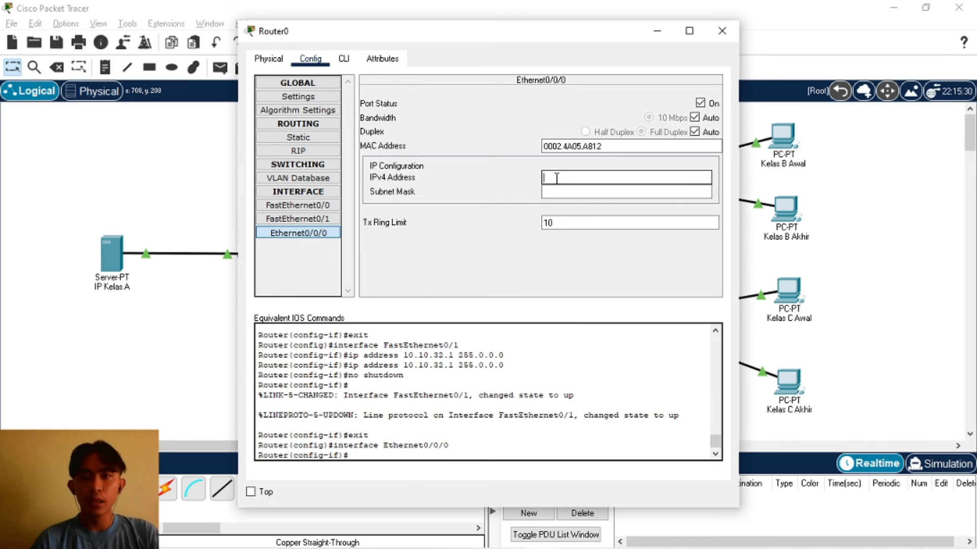
text(192)
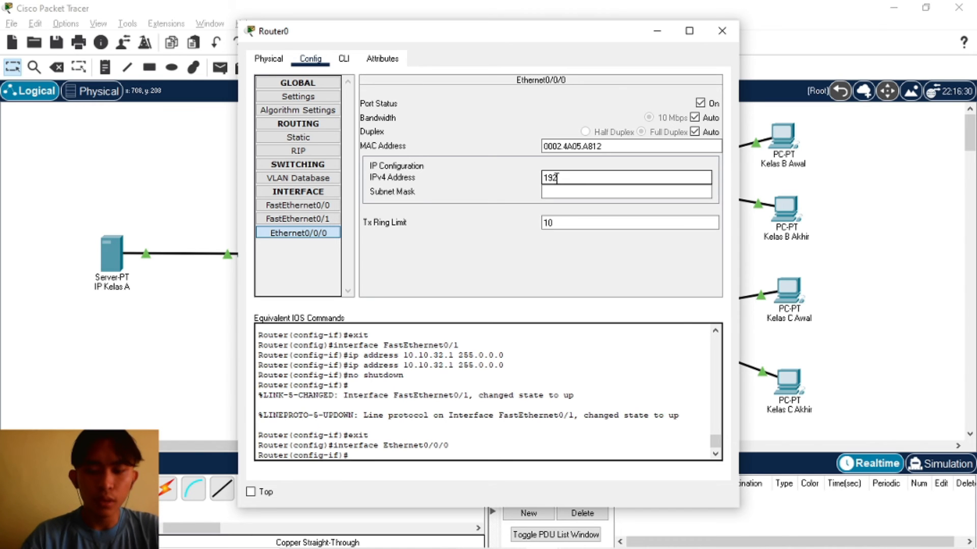
text(.168.32.1)
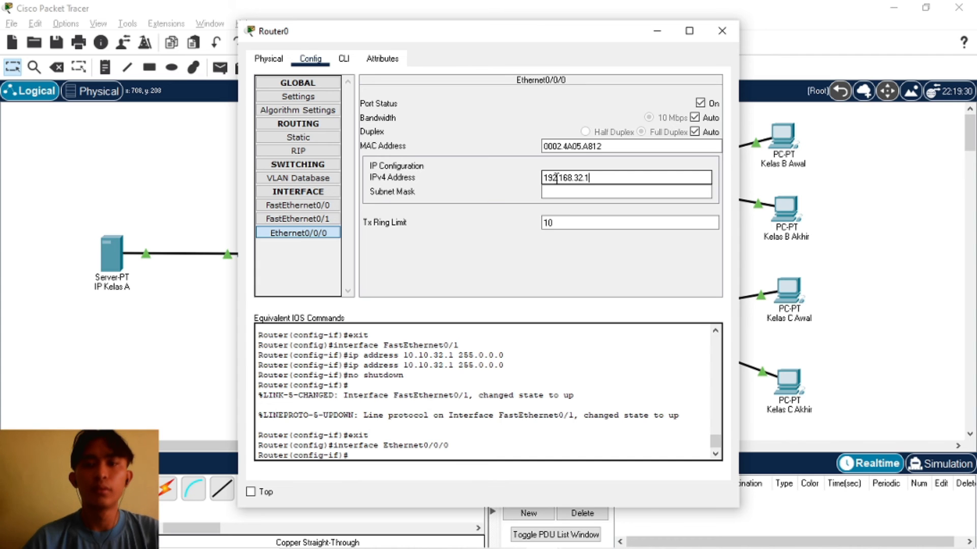
click(571, 192)
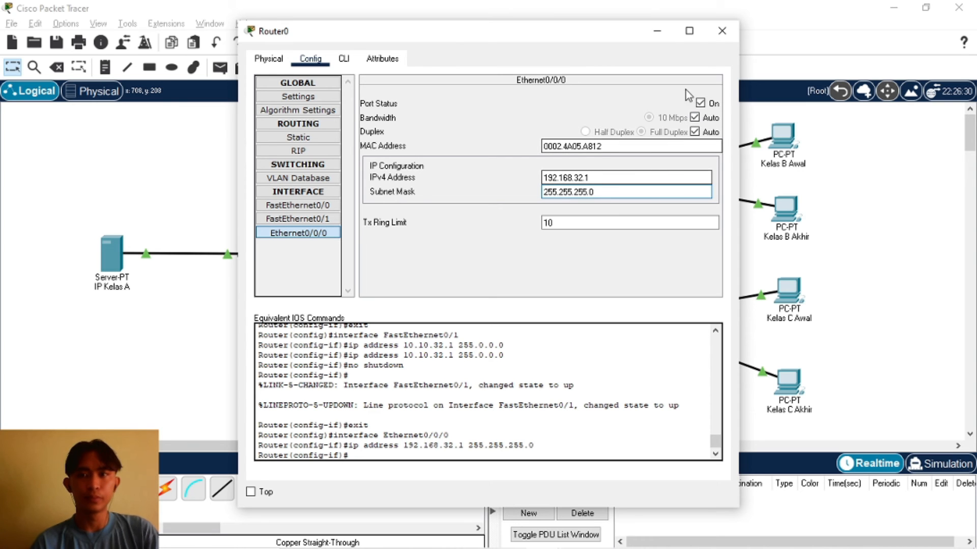
click(657, 33)
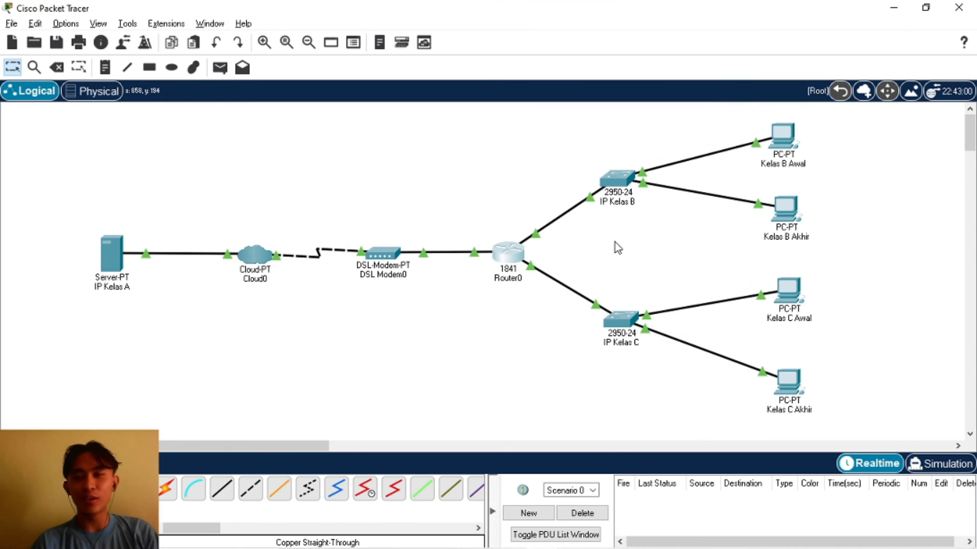
Give the Kelas B Awal PC the static IPv4 address 172.168.32.2 with subnet mask 255.255.0.0.
click(780, 148)
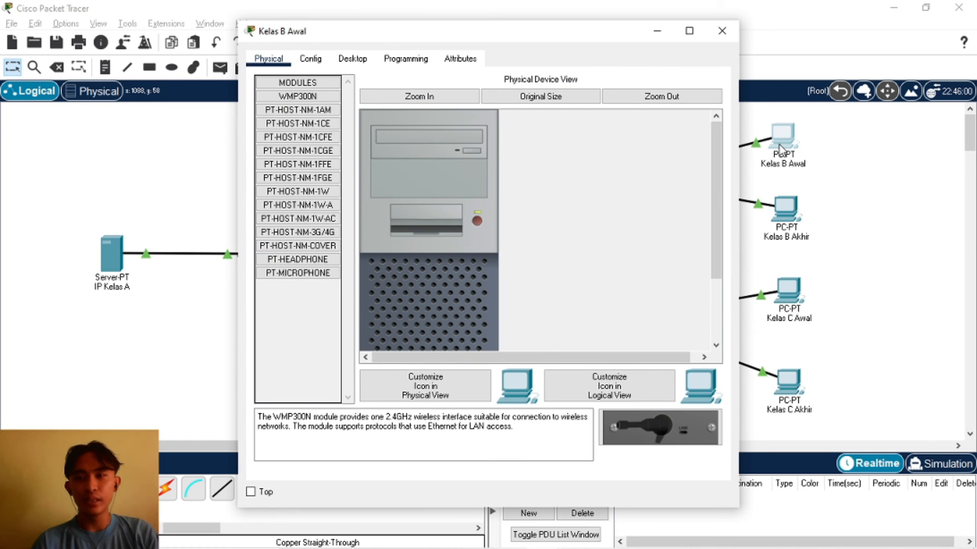
click(354, 59)
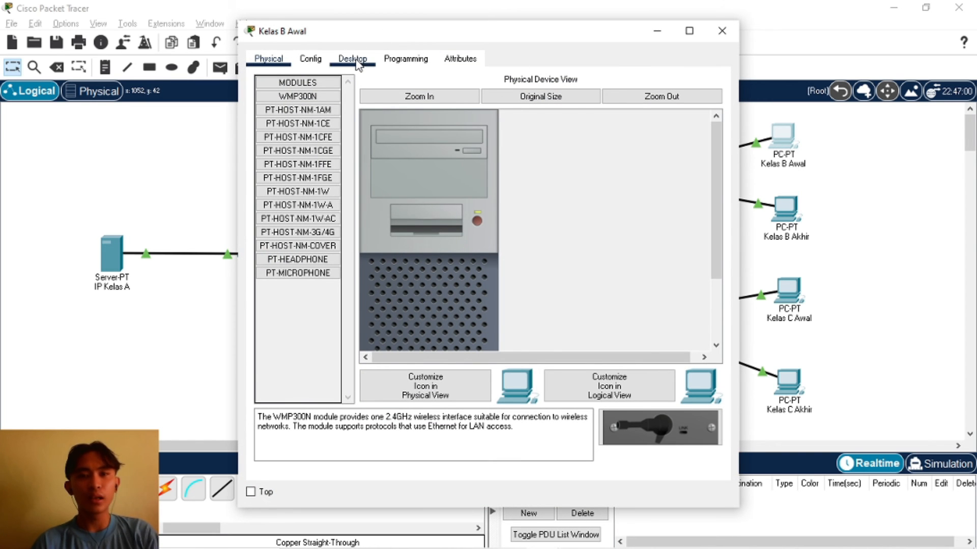
click(311, 116)
click(421, 157)
text(172.168.)
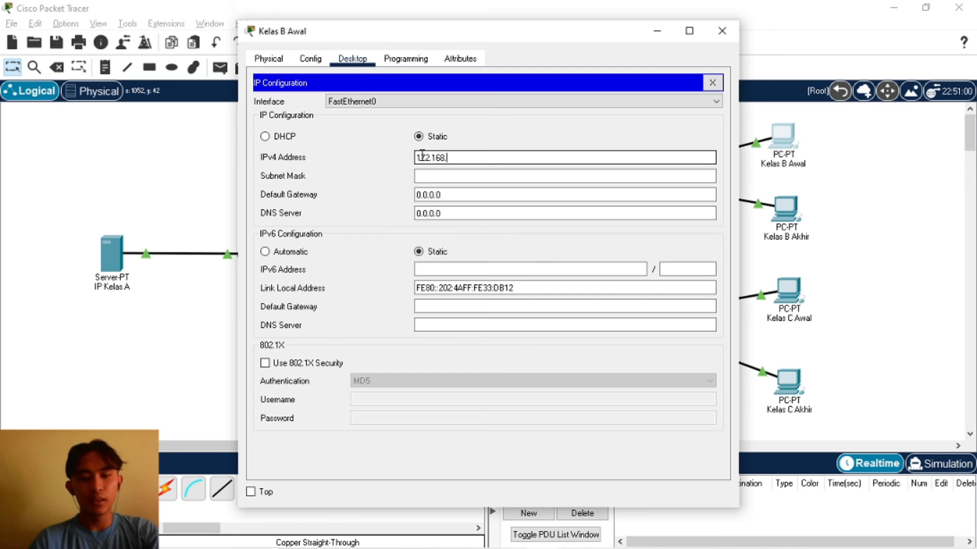
text(32.2)
click(465, 175)
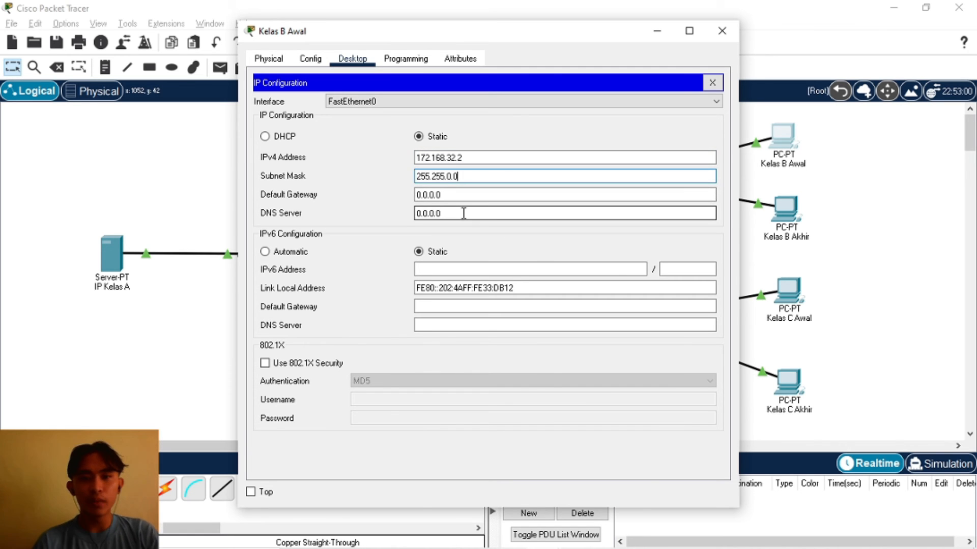
Set the Kelas B Awal PC's default gateway to 172.168.32.1 and close its configuration window.
click(456, 198)
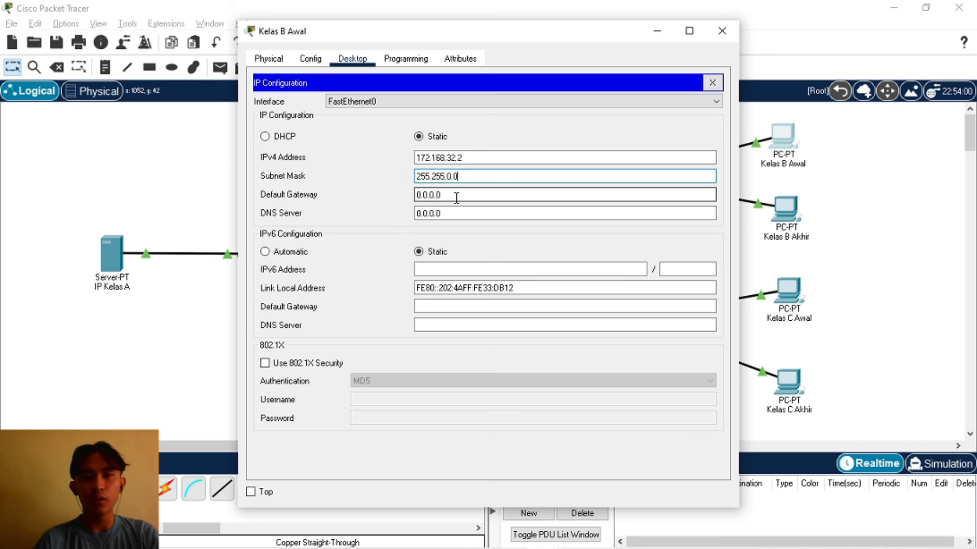
key(BackSpace)
key(BackSpace)
key(BackSpace)
key(BackSpace)
key(BackSpace)
key(BackSpace)
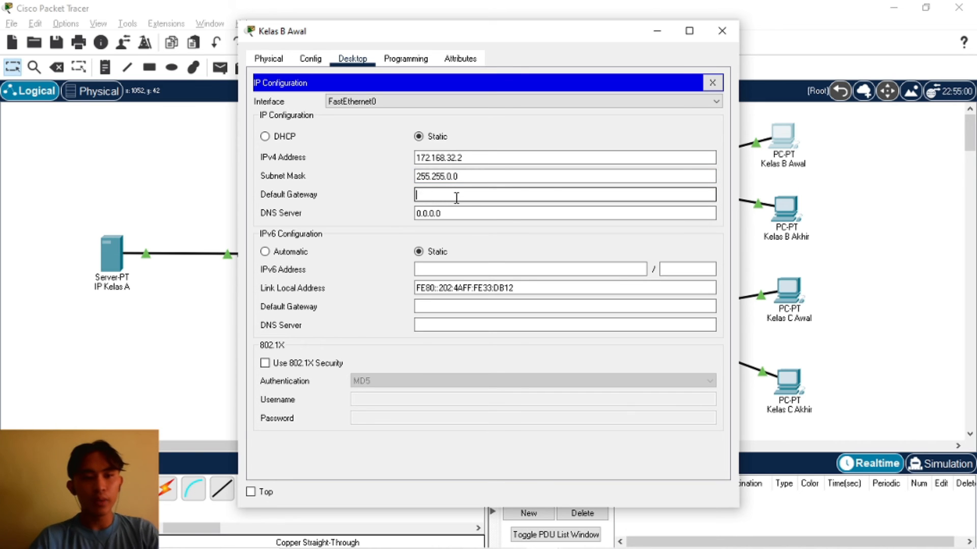
text(172.1)
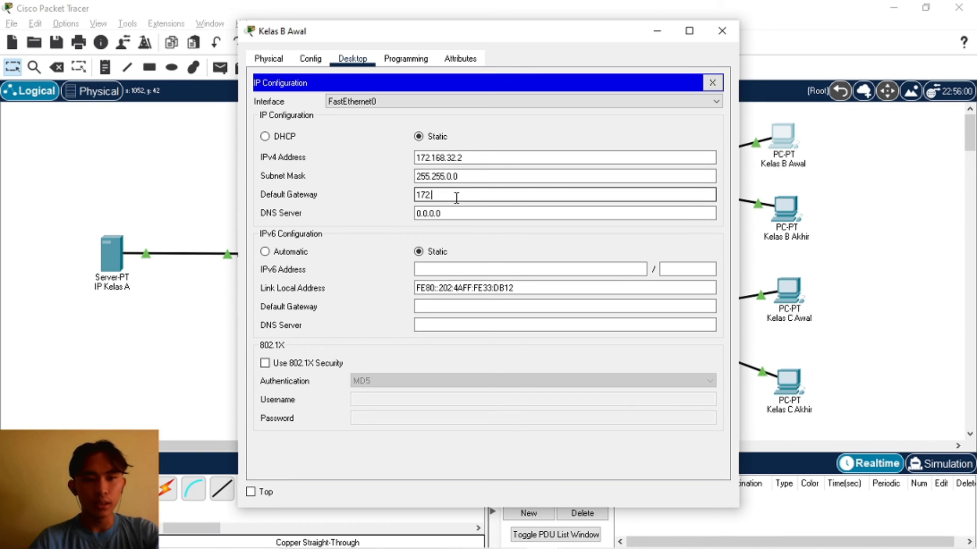
text(68.)
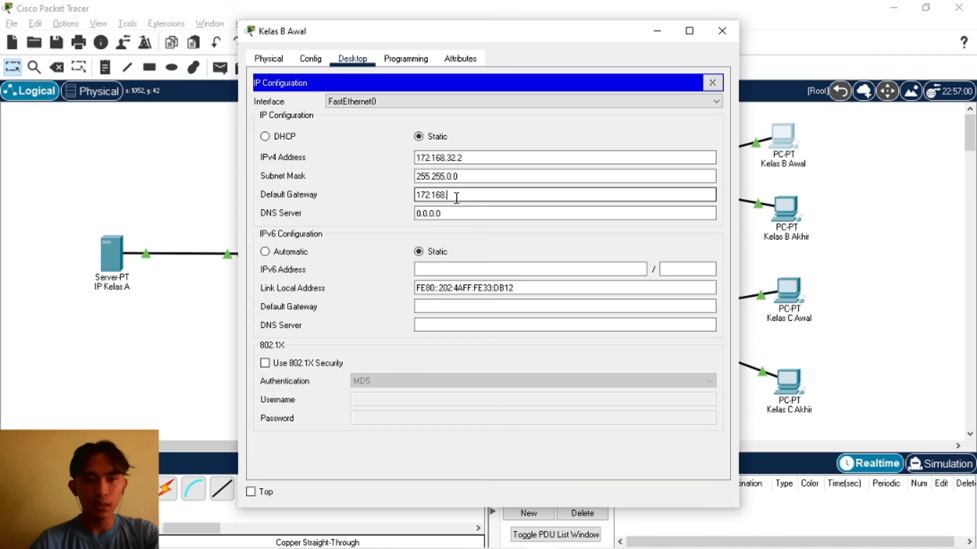
text(32.1)
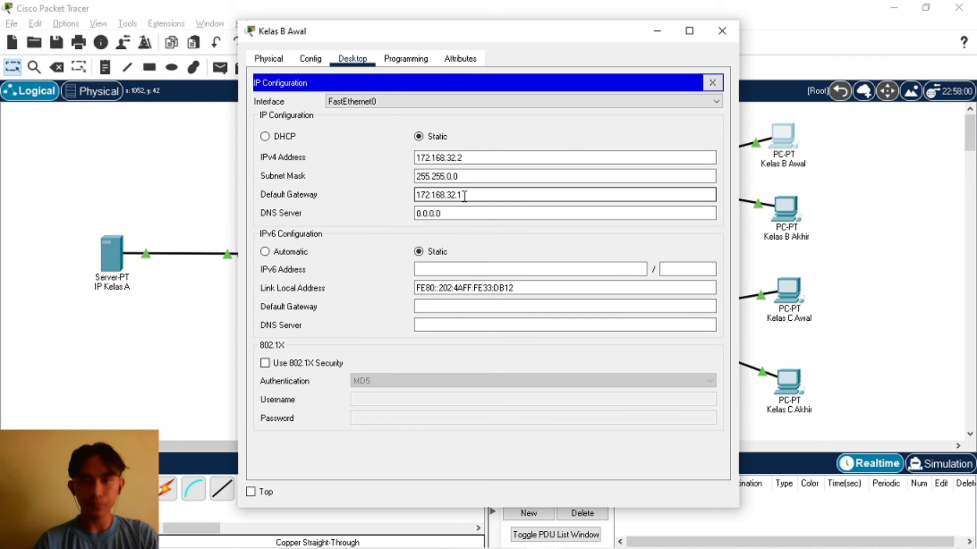
click(712, 82)
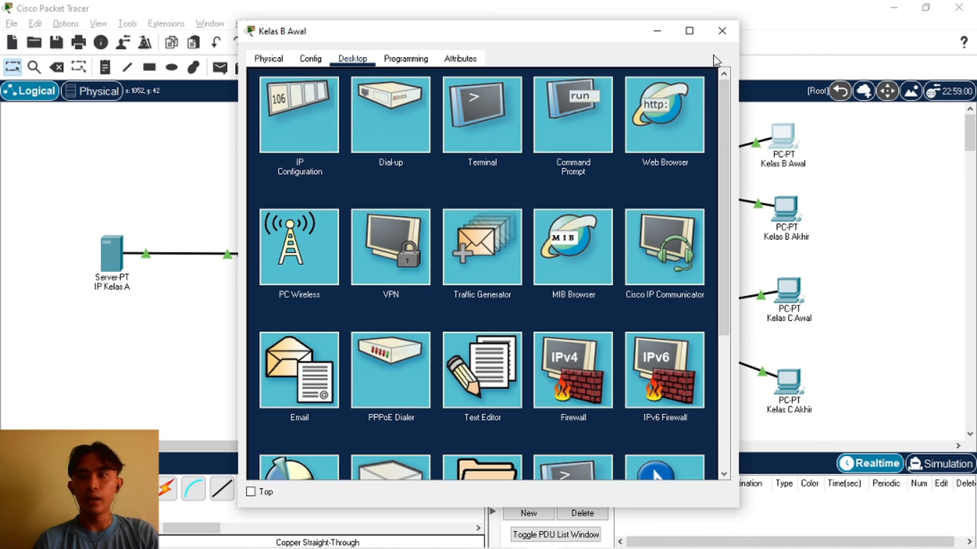
click(719, 32)
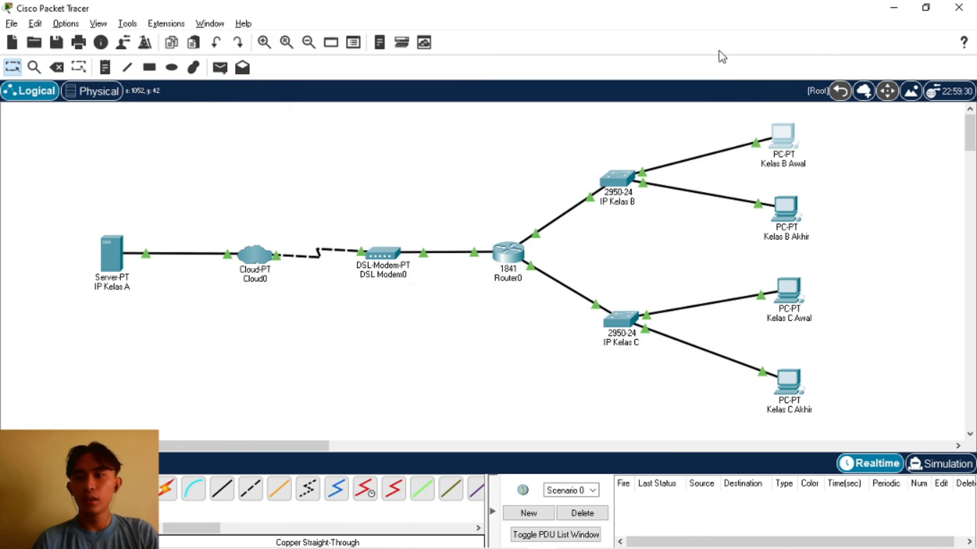
Give the Kelas B Akhir PC the static IPv4 address 172.168.32.250 with subnet mask 255.255.0.0.
click(777, 213)
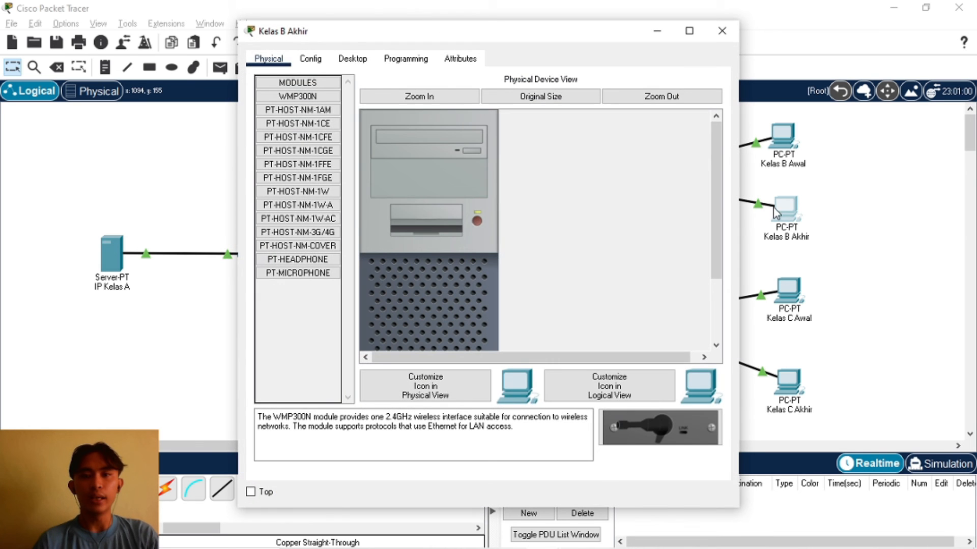
click(353, 59)
click(318, 109)
click(442, 157)
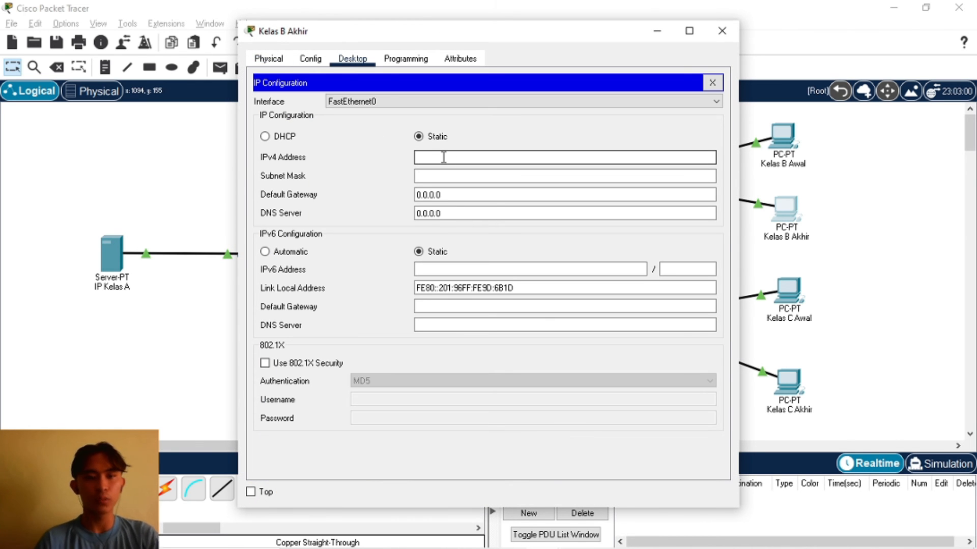
text(17)
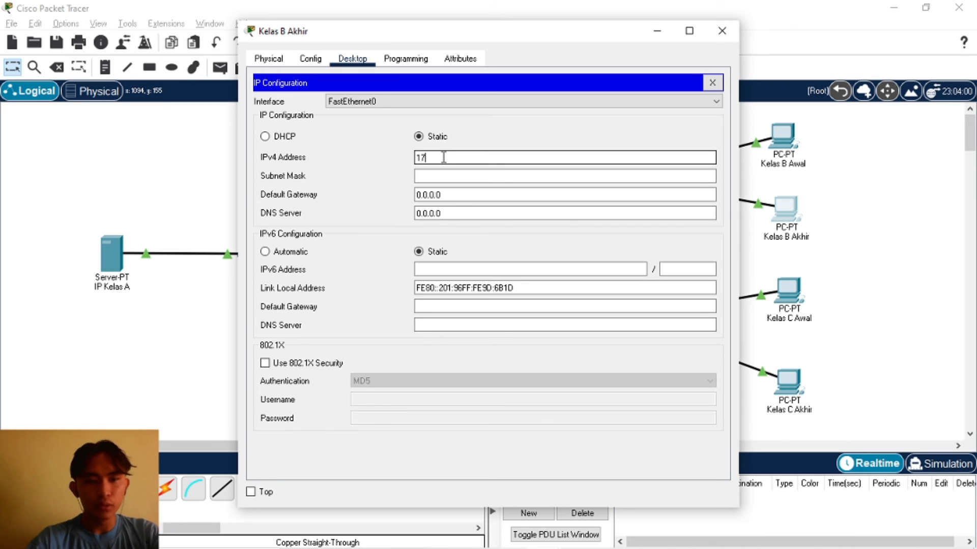
text(2.168)
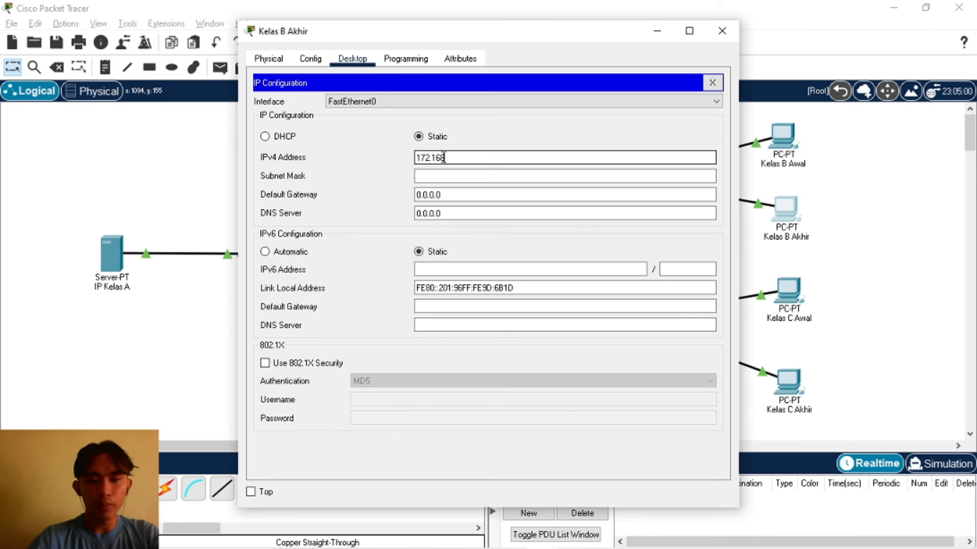
text(.32.250)
click(452, 176)
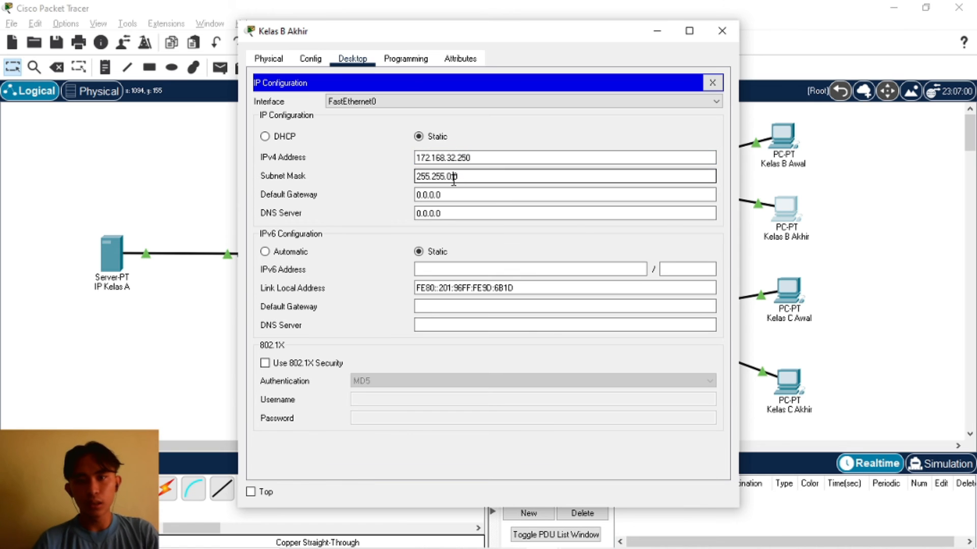
Set the Kelas B Akhir PC's default gateway to 172.168.32.1 and close its configuration window.
click(462, 214)
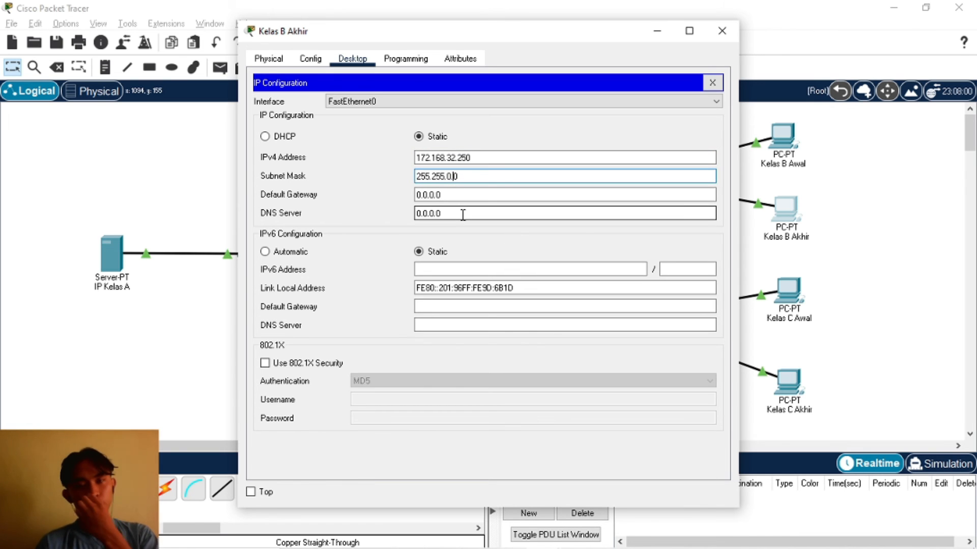
click(457, 198)
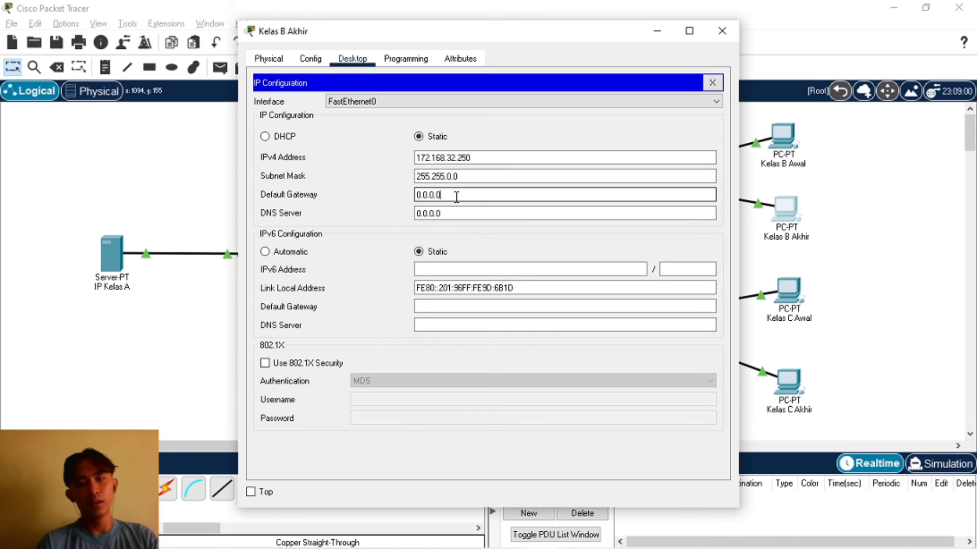
key(BackSpace)
key(BackSpace)
key(BackSpace)
key(BackSpace)
key(BackSpace)
key(BackSpace)
text(1)
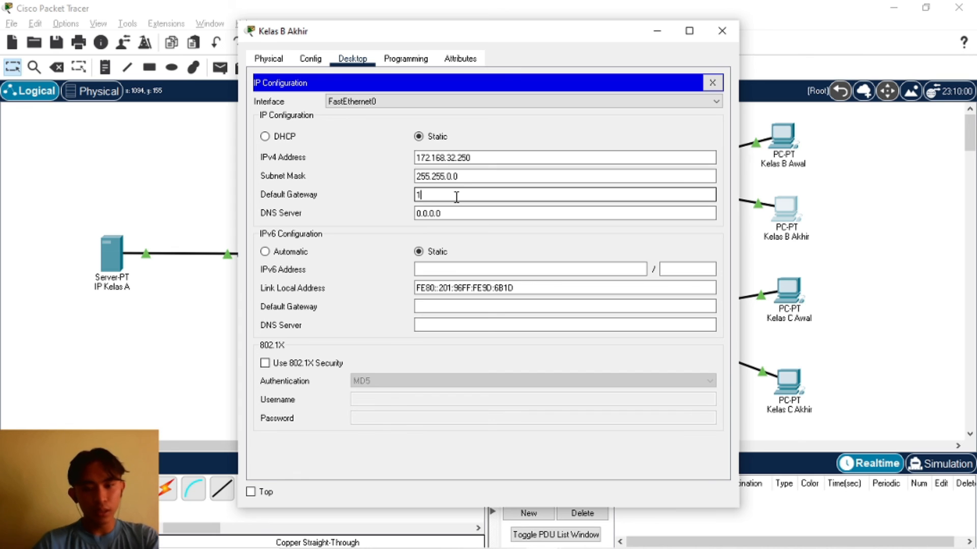
text(72.168)
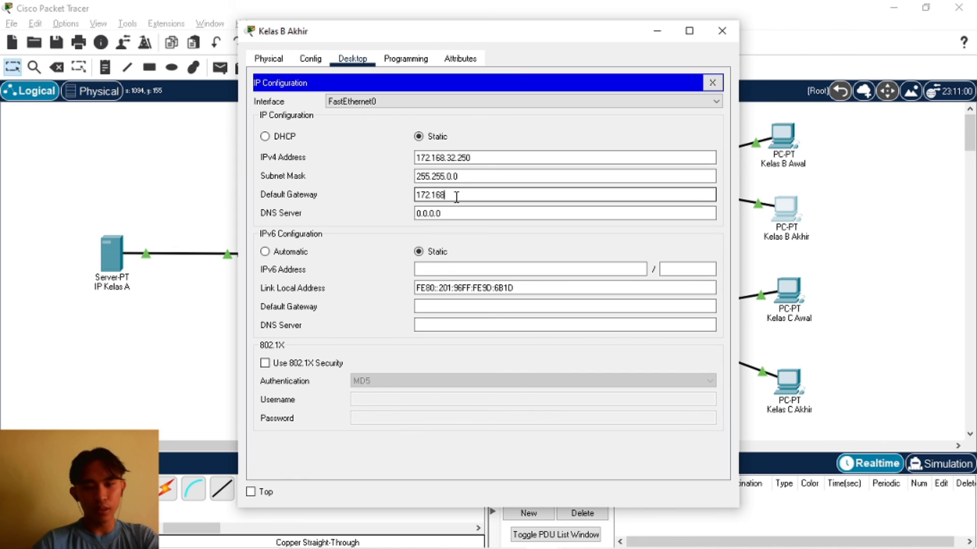
text(.32)
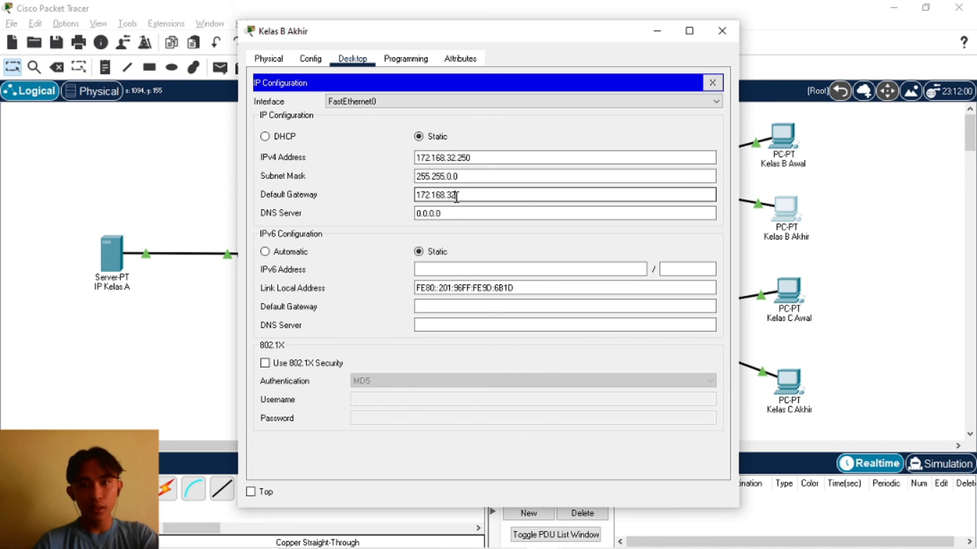
text(.1)
click(712, 83)
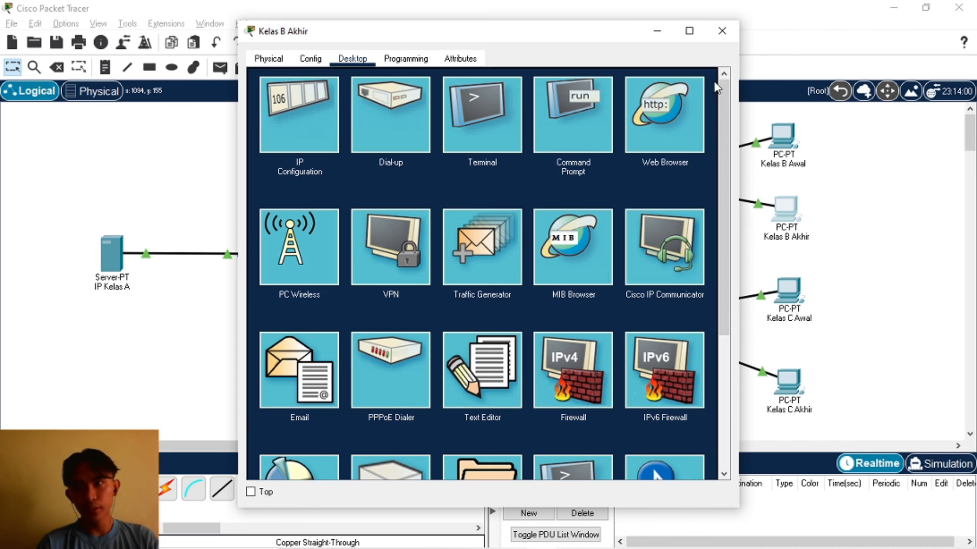
click(721, 31)
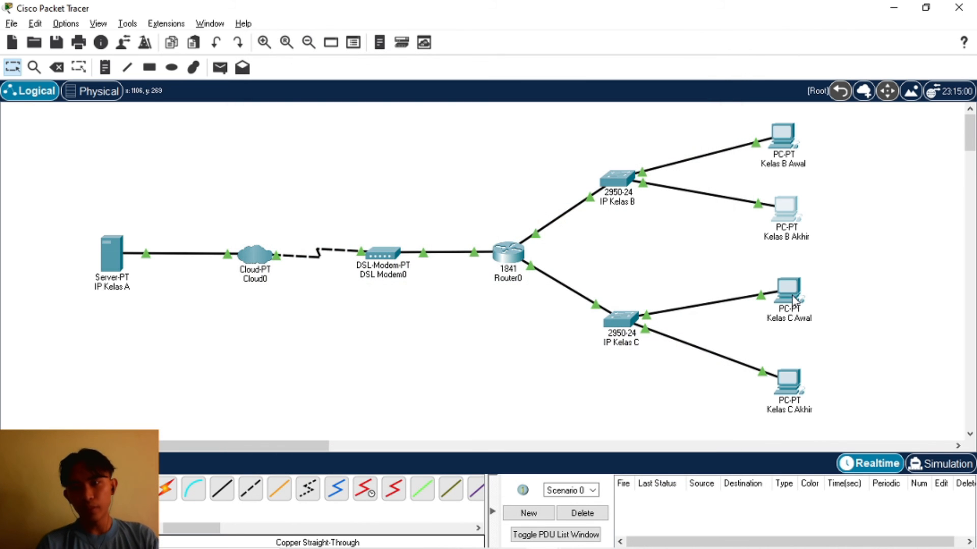
Give the Kelas C Awal PC the static IPv4 address 192.168.32.2 with subnet mask 255.255.255.0.
click(793, 301)
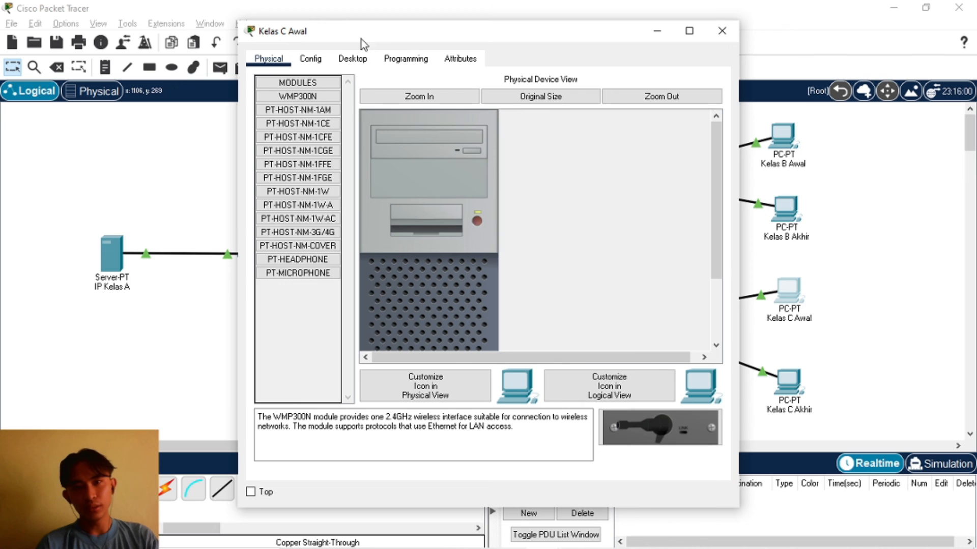
click(353, 59)
click(321, 111)
click(425, 158)
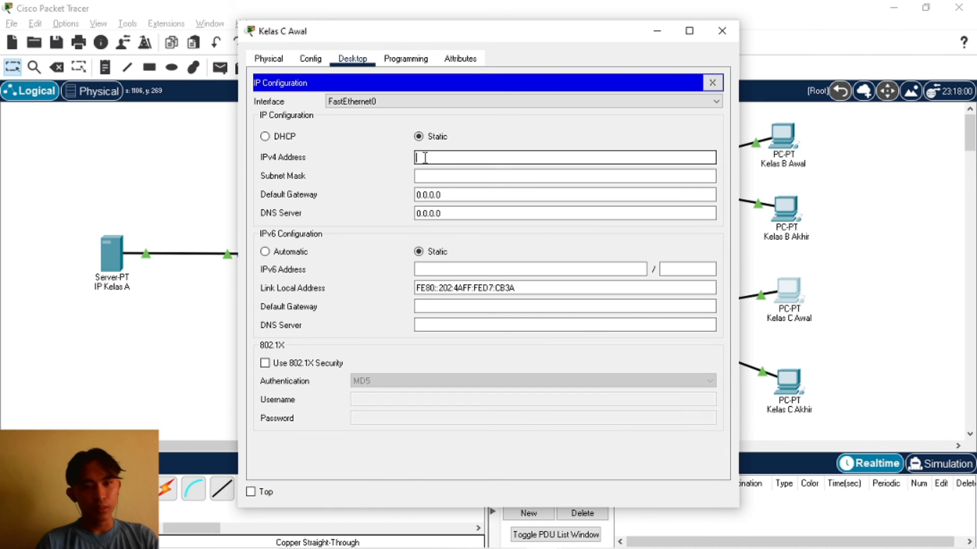
text(192.168.32)
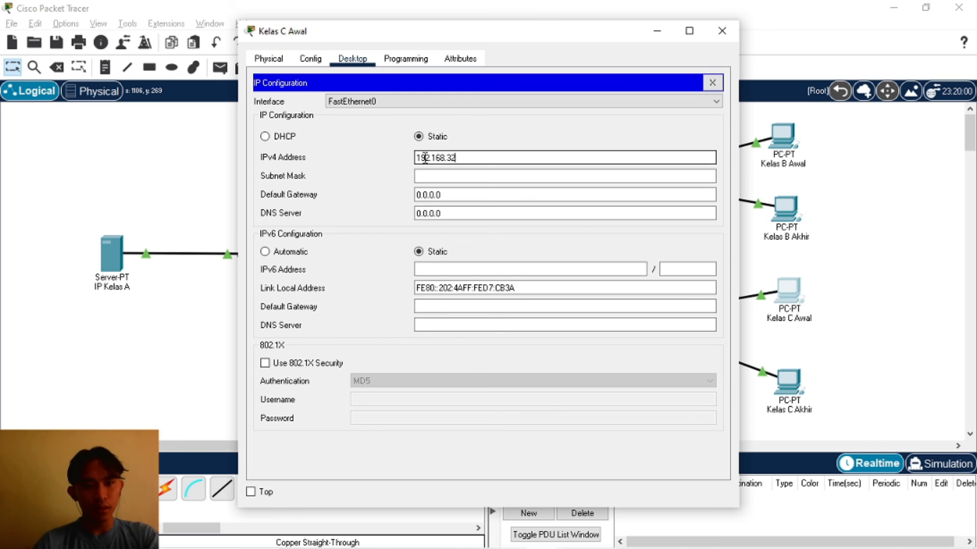
text(.2)
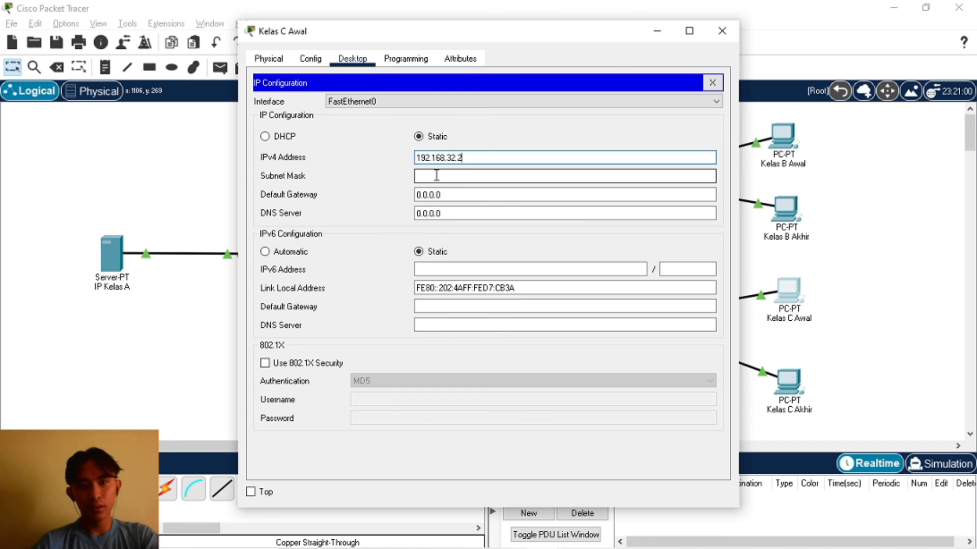
click(437, 176)
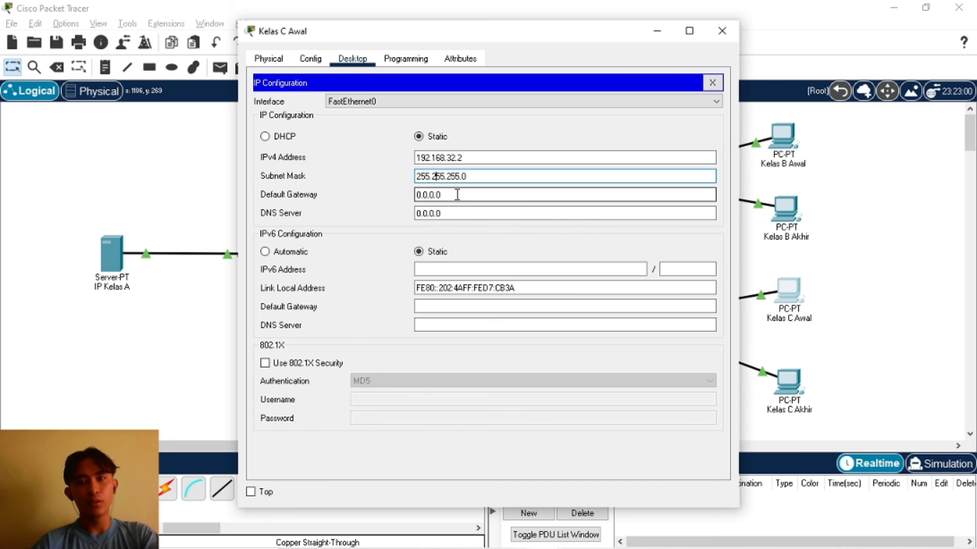
Set the Kelas C Awal PC's default gateway to 192.168.32.1 and close its configuration window.
key(BackSpace)
key(BackSpace)
key(BackSpace)
key(BackSpace)
key(BackSpace)
key(BackSpace)
key(BackSpace)
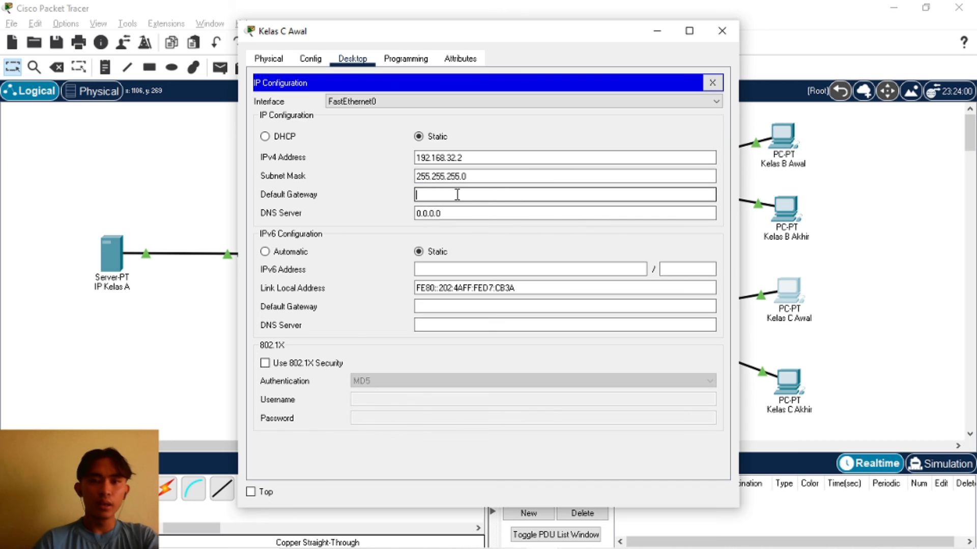
text(192.168)
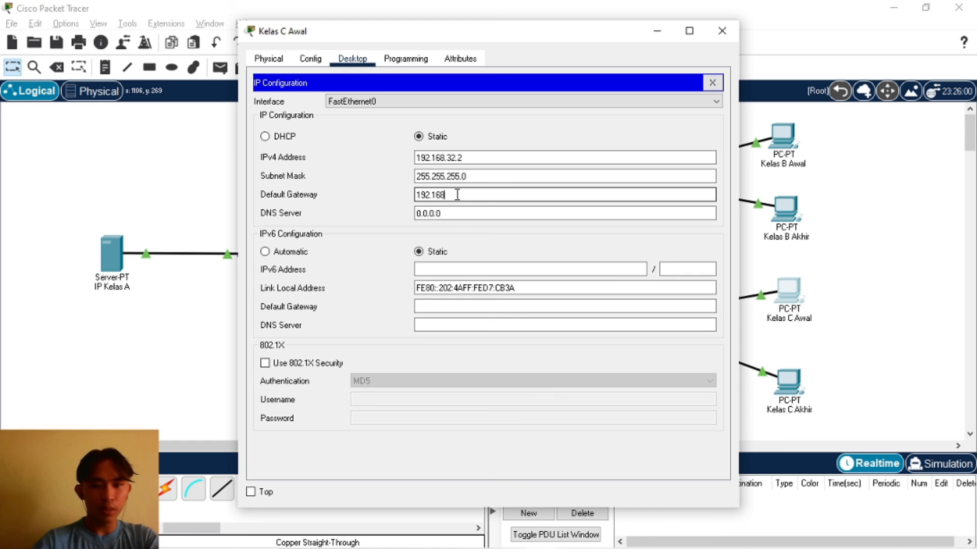
text(.32.1)
click(713, 82)
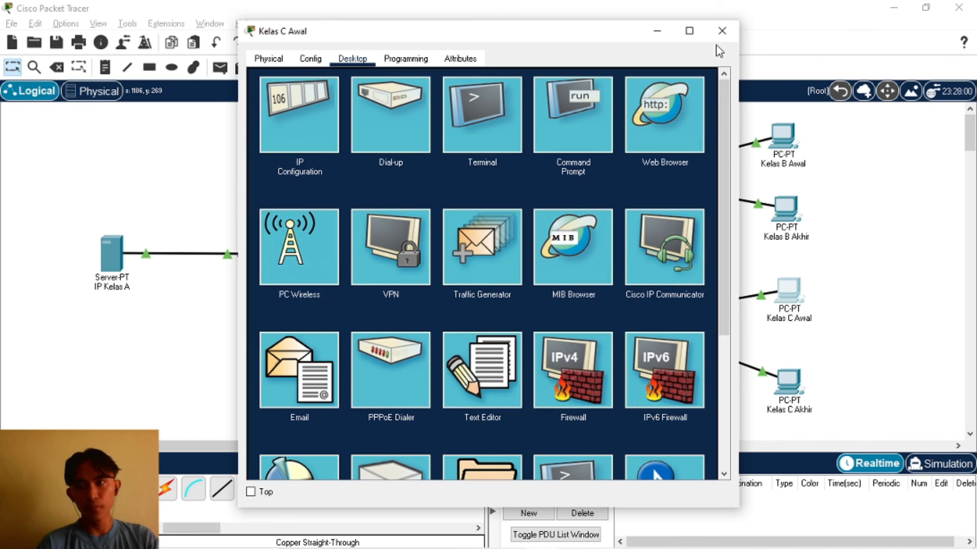
click(718, 35)
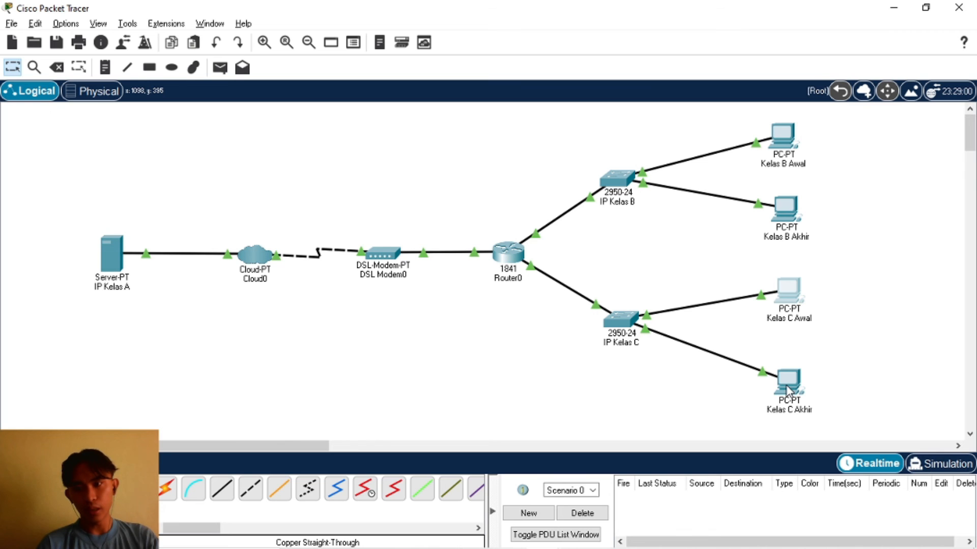
Give the Kelas C Akhir PC the static IPv4 address 192.168.32.250 with subnet mask 255.255.255.0.
click(787, 388)
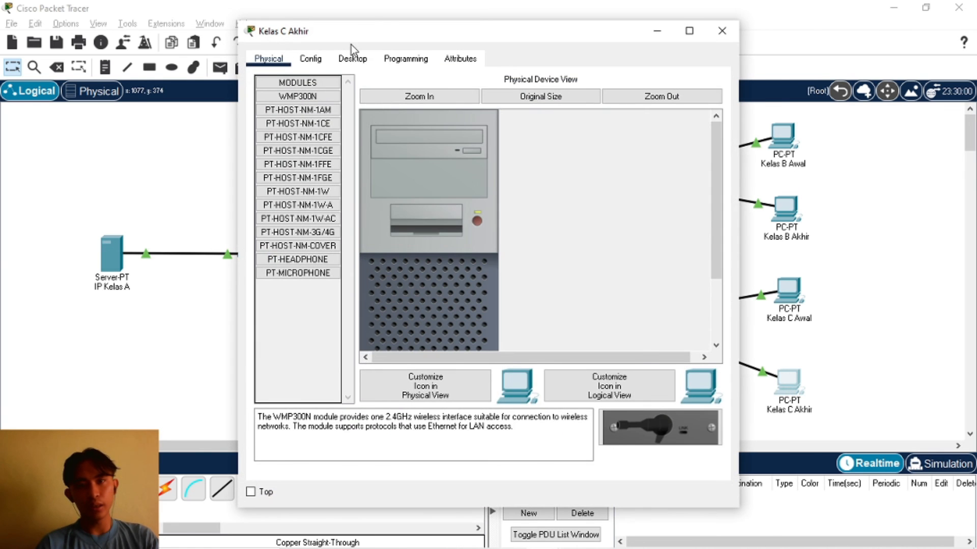
click(352, 57)
click(313, 117)
click(437, 159)
text(192.168)
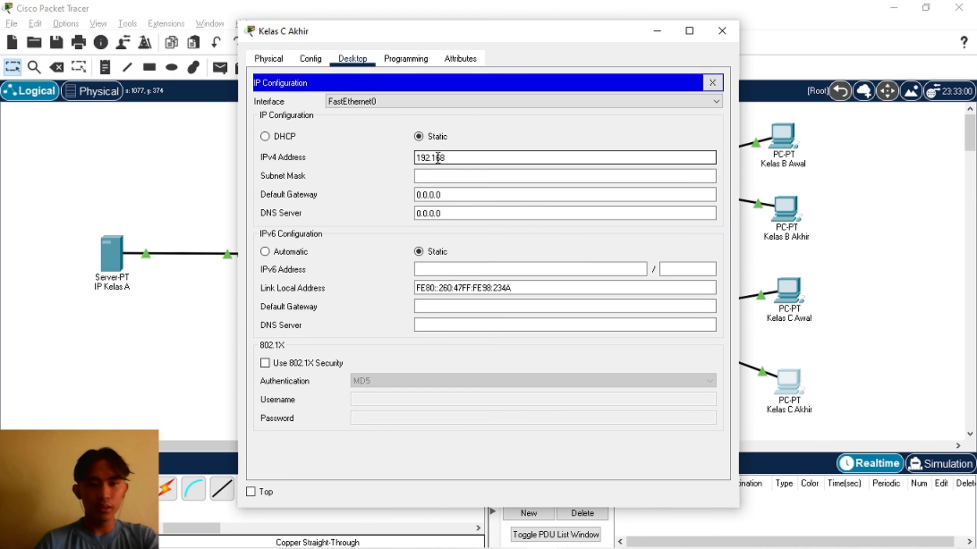
text(.32)
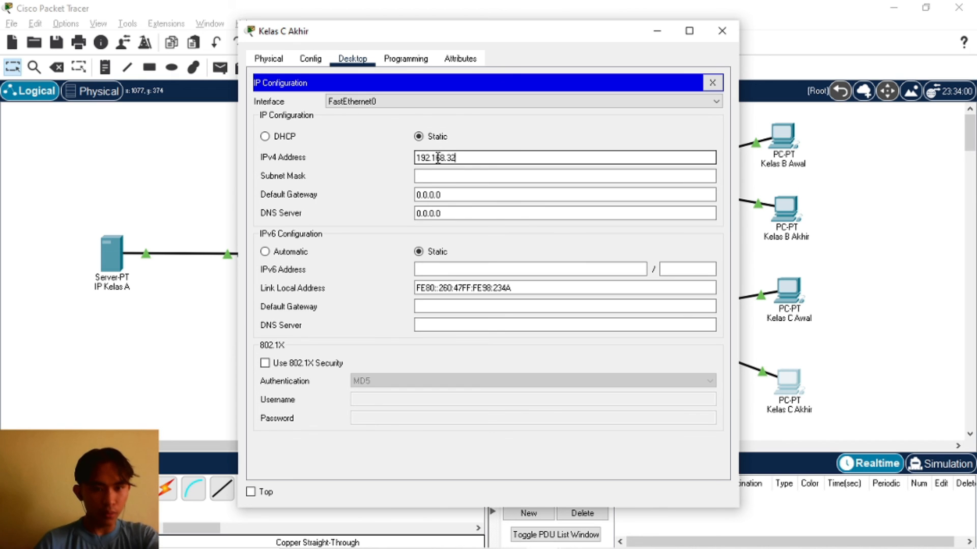
text(.250)
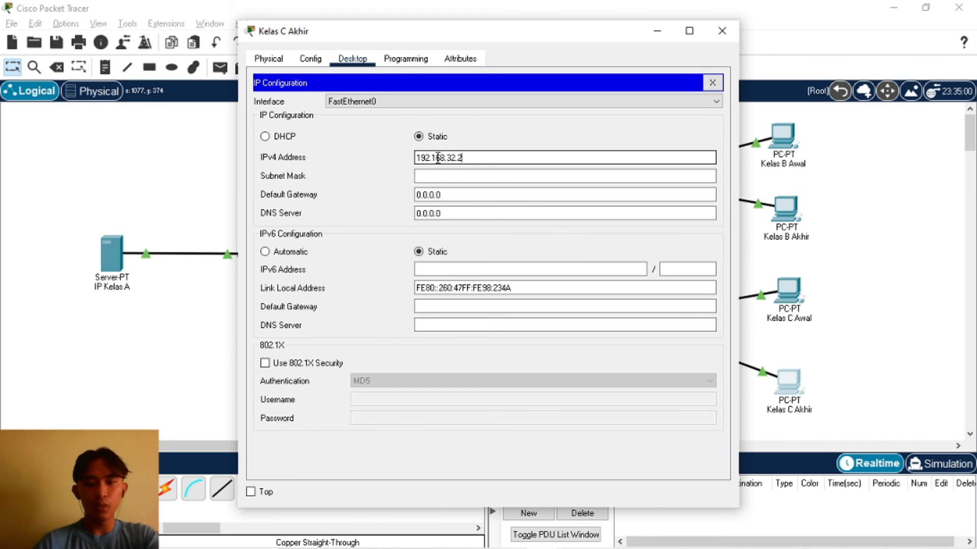
click(448, 179)
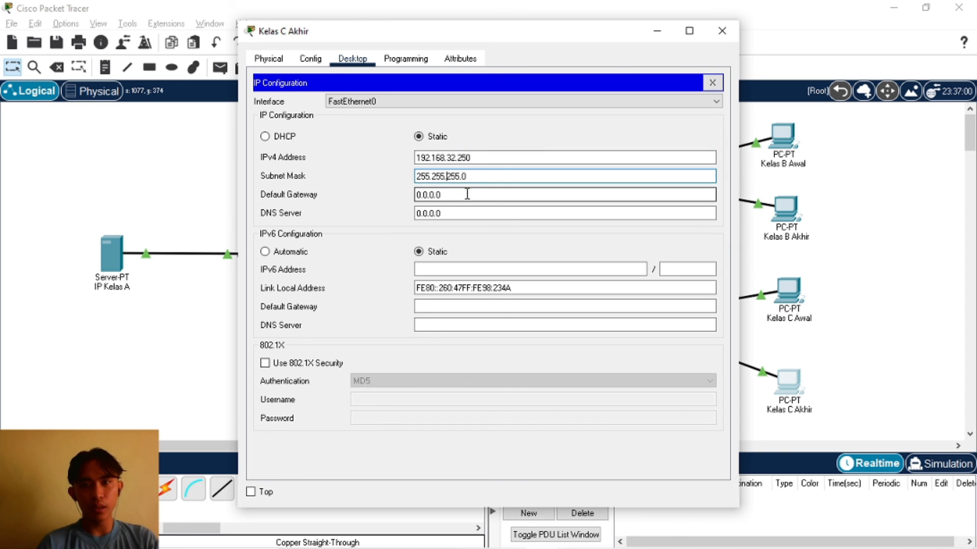
Set the Kelas C Akhir PC's default gateway to 192.168.32.1 and close its configuration window.
click(467, 194)
key(BackSpace)
key(BackSpace)
key(BackSpace)
key(BackSpace)
key(BackSpace)
key(BackSpace)
text(192.168)
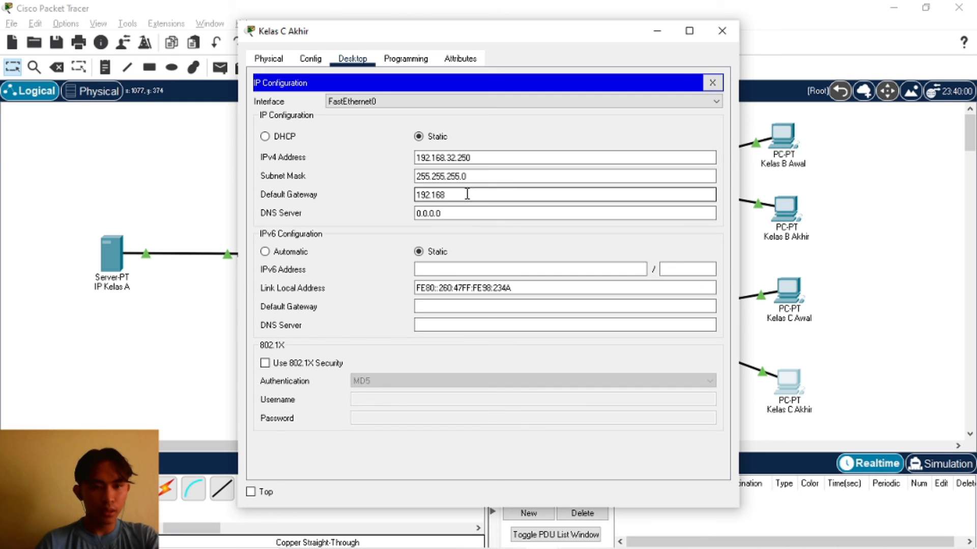
text(.32.1)
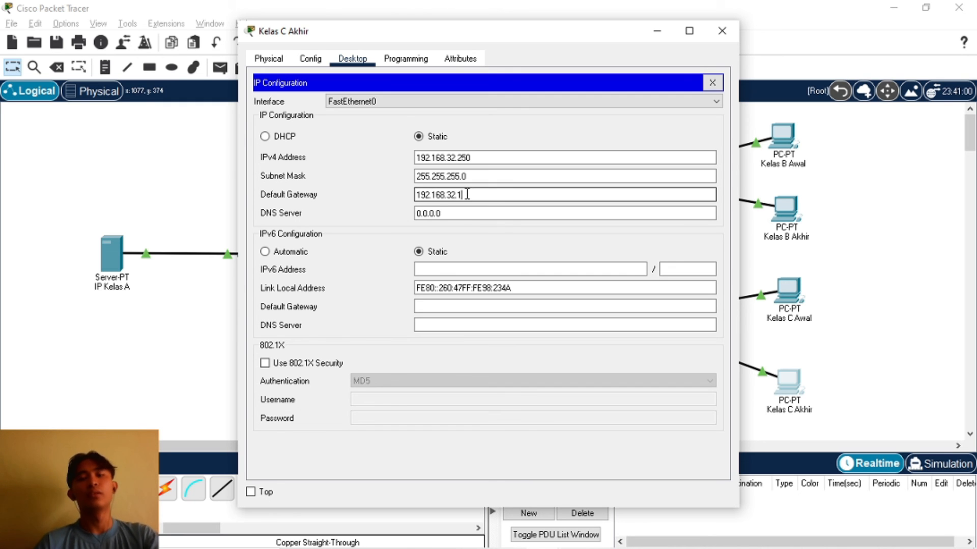
click(711, 84)
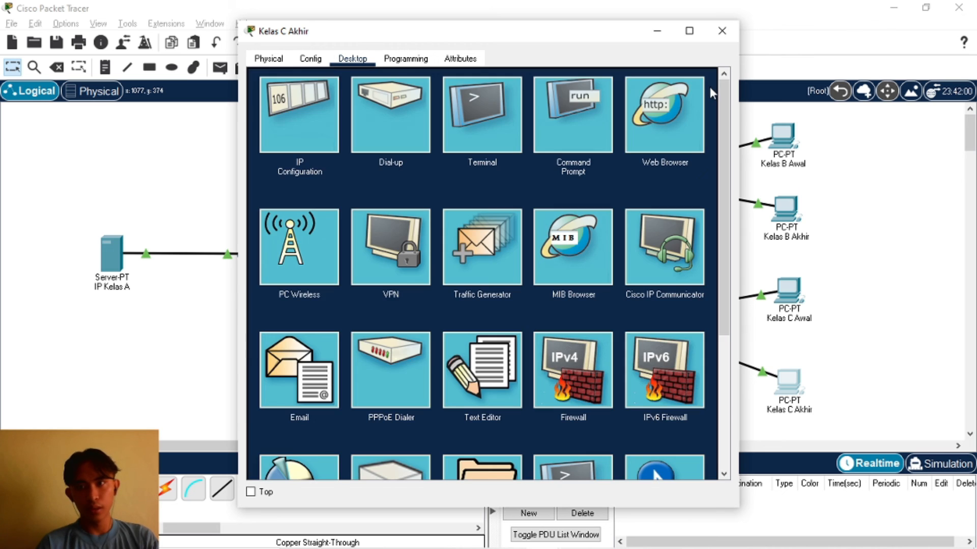
click(722, 32)
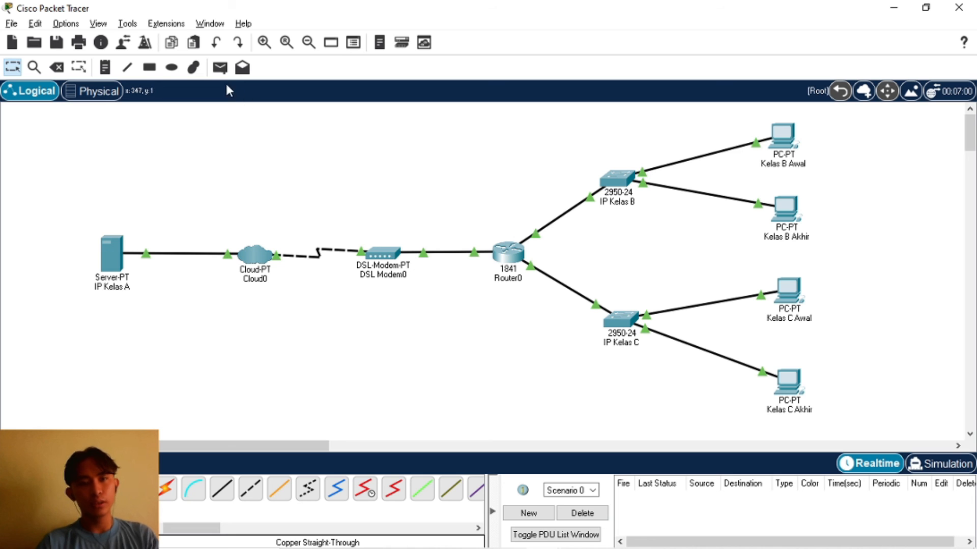
Send a simple PDU from the IP Kelas A server to the Kelas B Awal PC and check its delivery status.
click(220, 67)
click(113, 254)
click(779, 136)
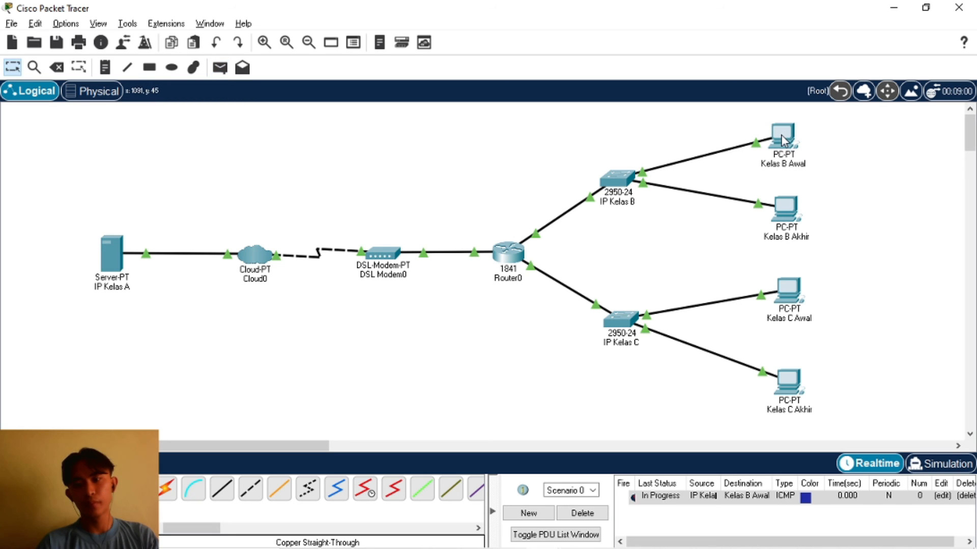
click(656, 501)
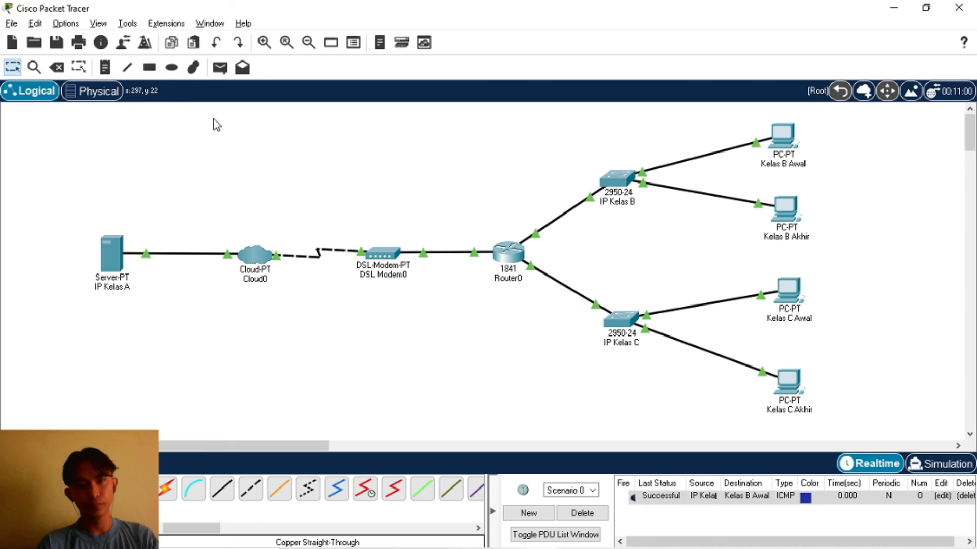
Send a simple PDU from the IP Kelas A server to the Kelas B Akhir PC.
click(222, 69)
click(110, 248)
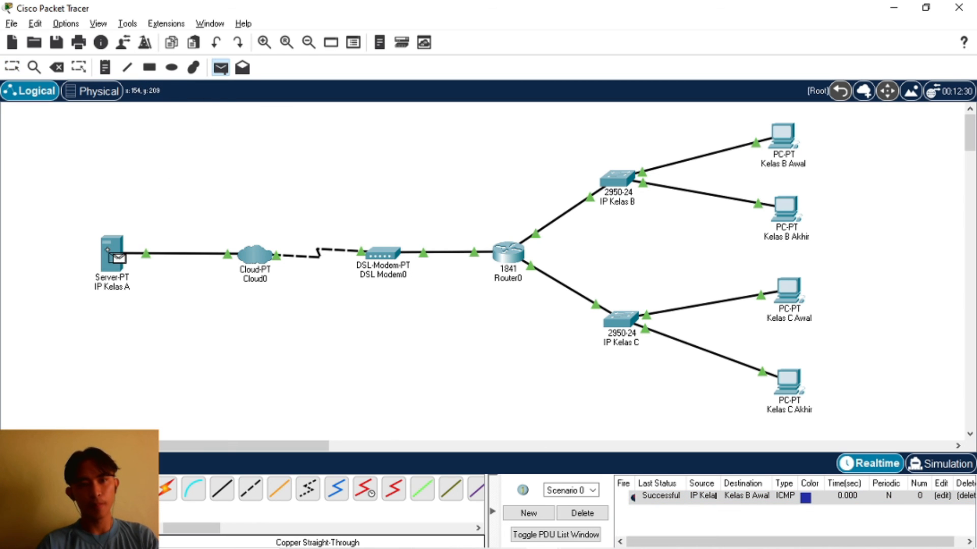
click(785, 208)
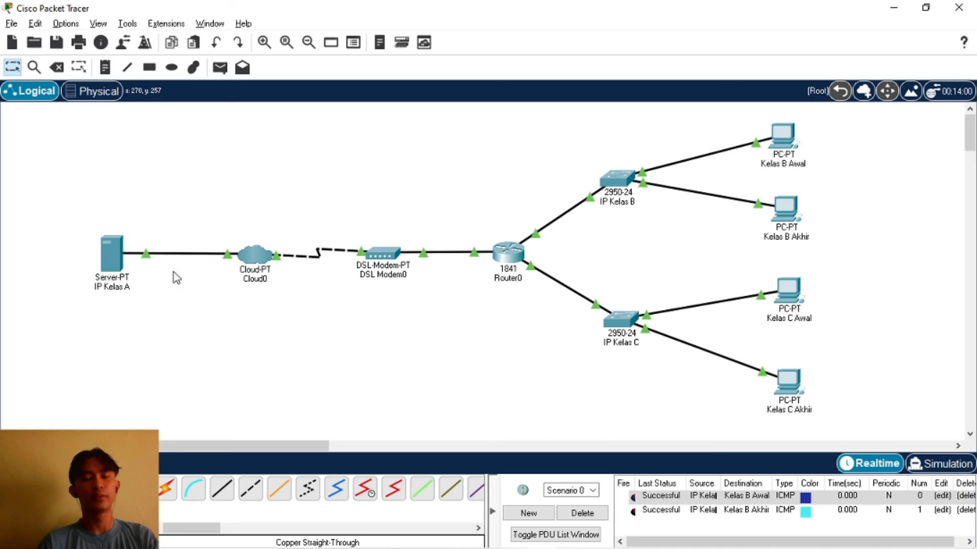